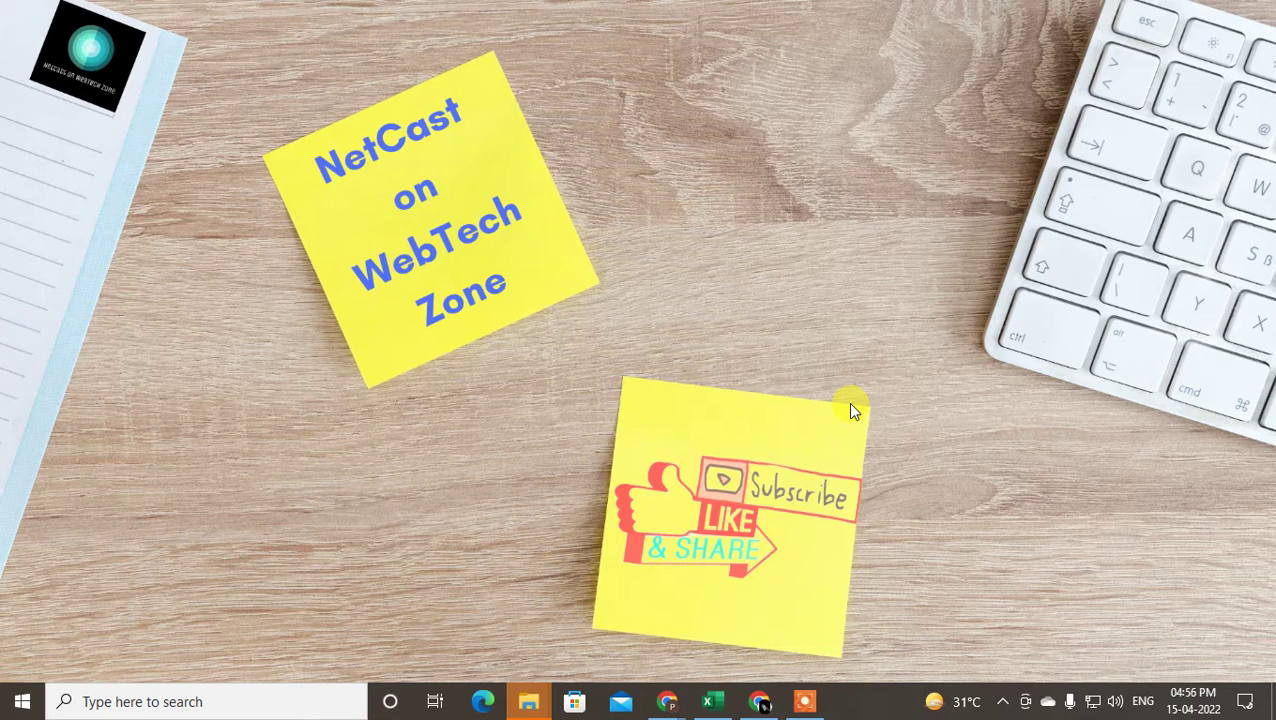
# Return to the LinkedIn home feed and start a new post.
pyautogui.click(759, 701)
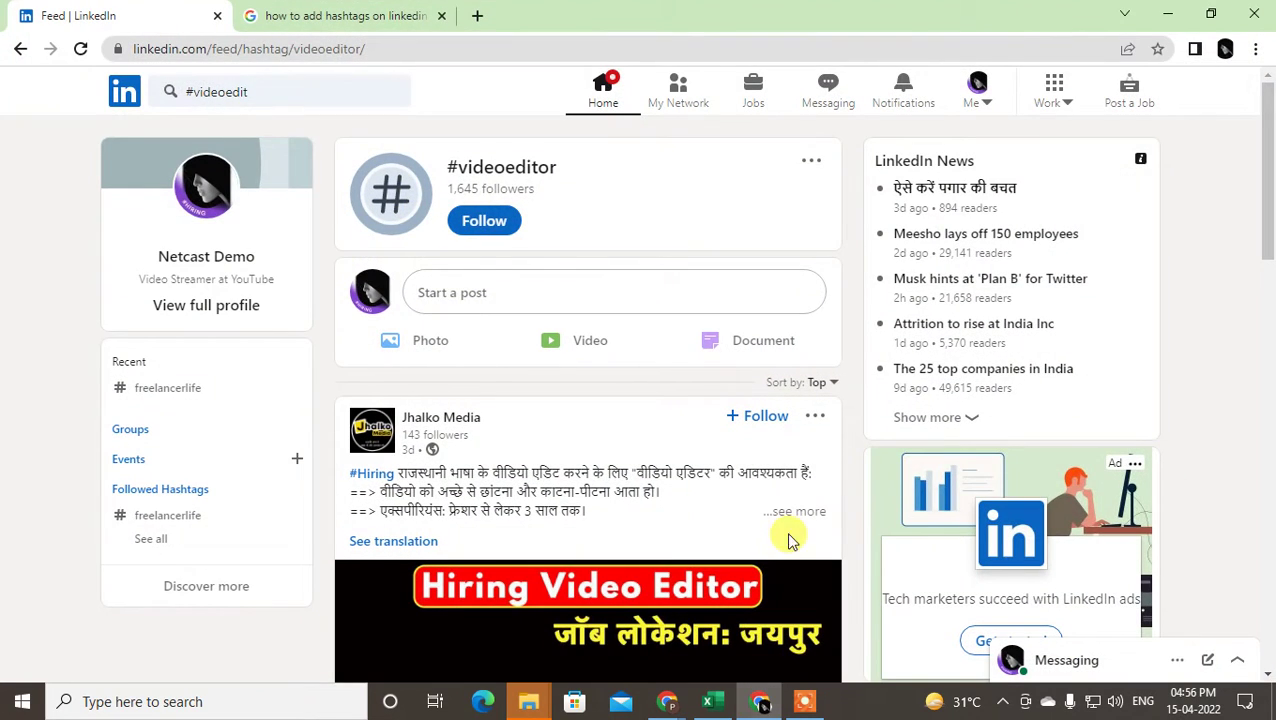
pyautogui.click(116, 93)
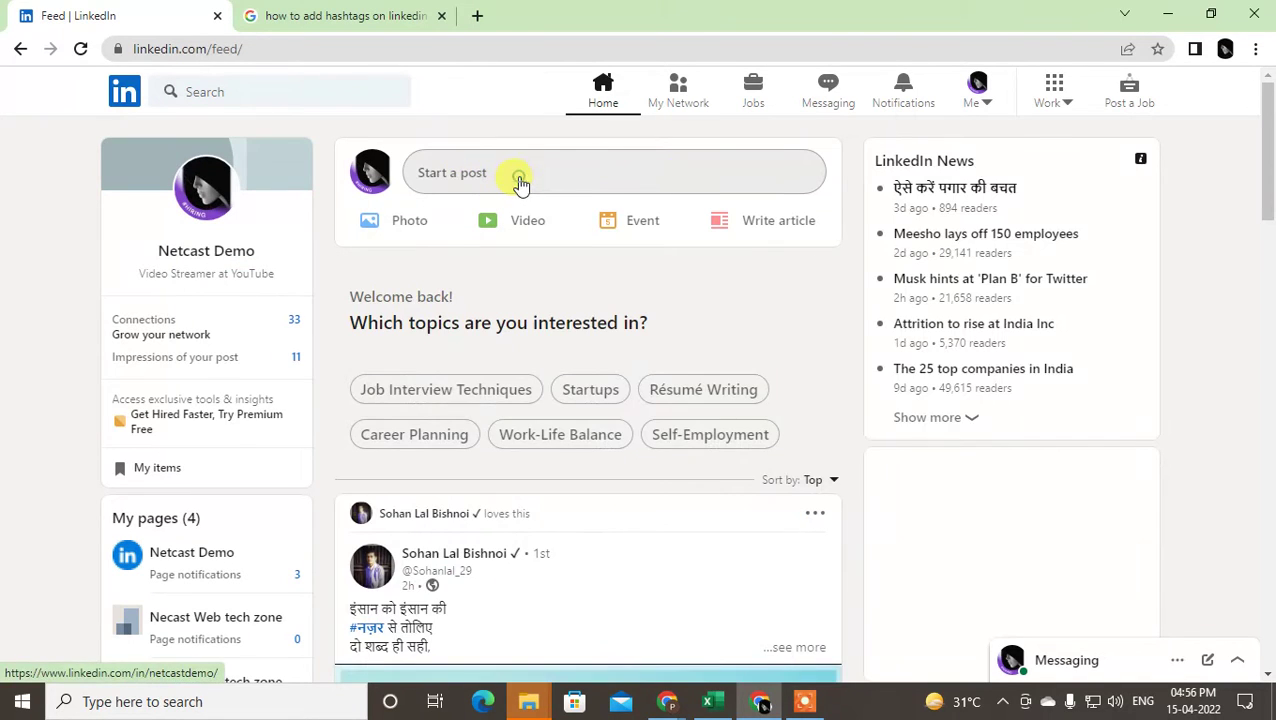
pyautogui.click(518, 182)
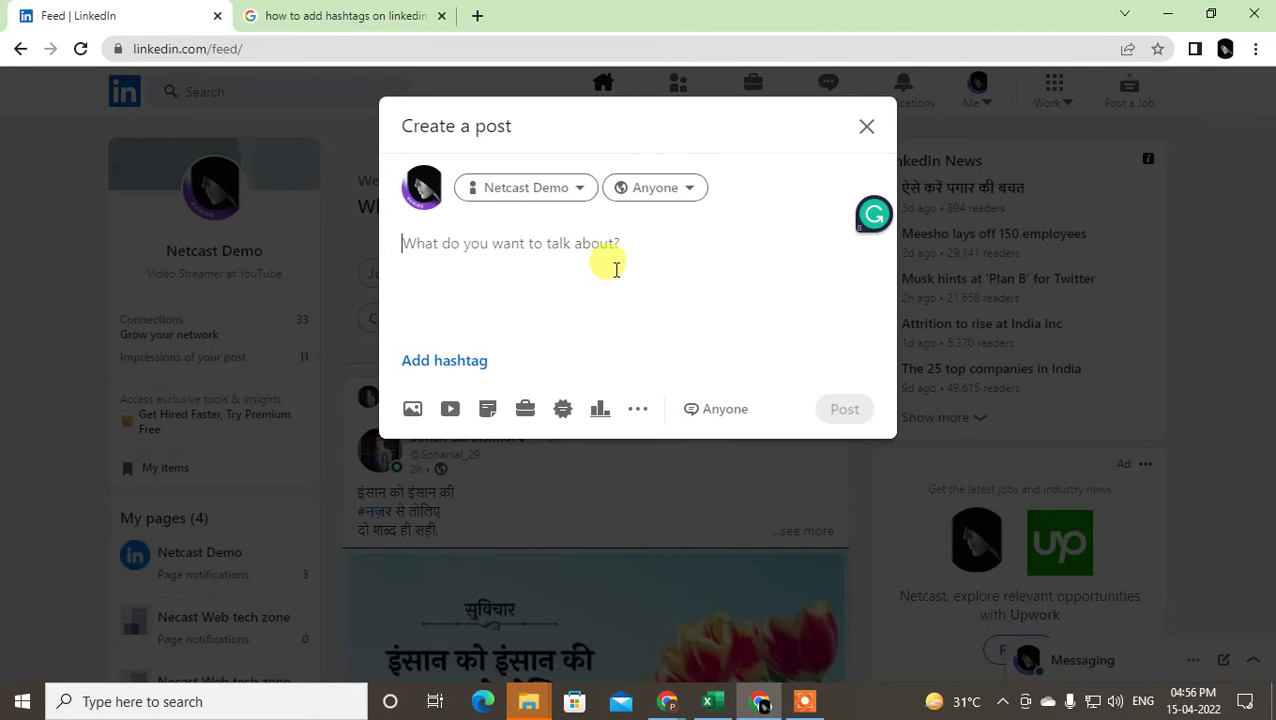
# Write a line of filler text in the draft and add #videoadvertising on the line below.
pyautogui.press('Return')
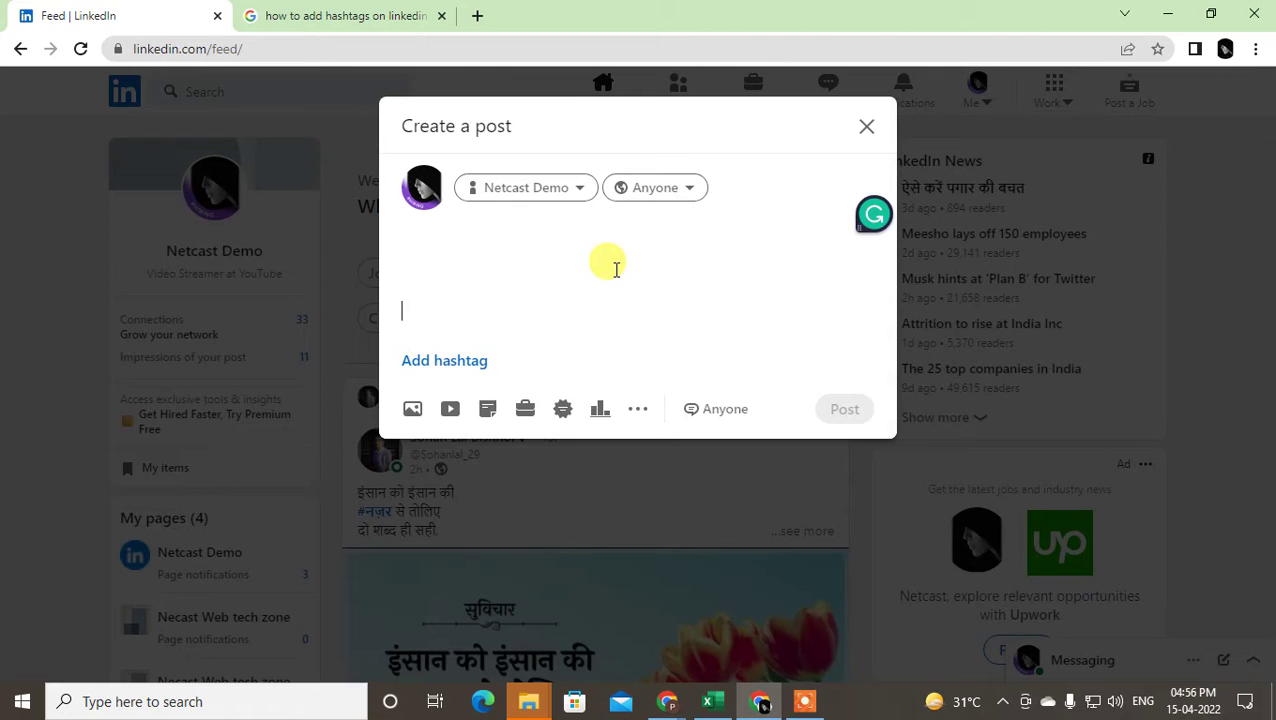
pyautogui.write('adsfklasjdhfa sdfhlasdf')
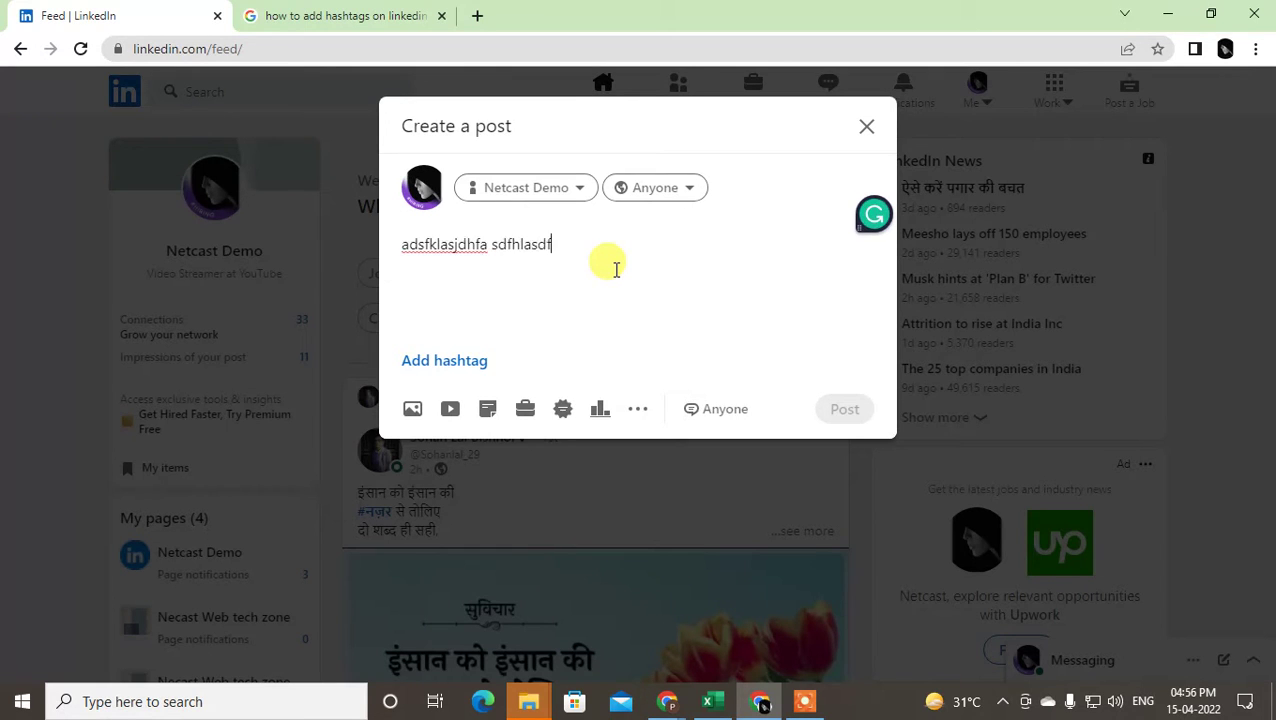
pyautogui.press('Return')
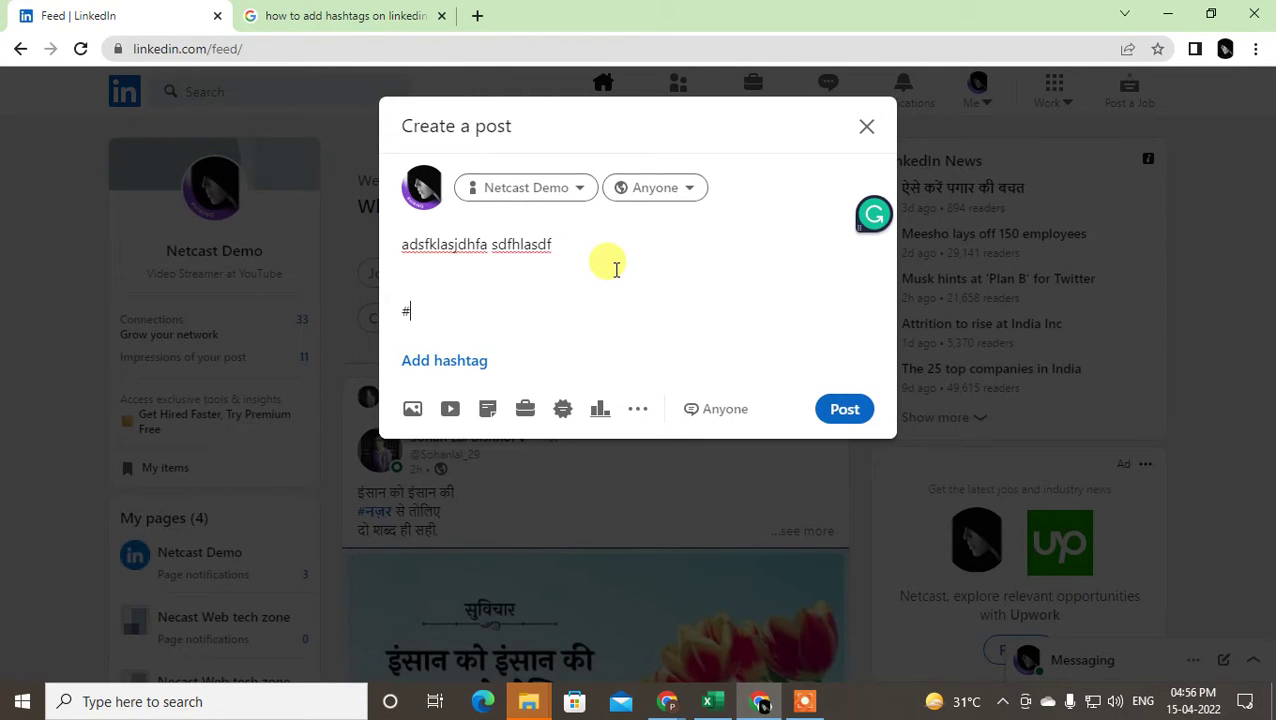
pyautogui.press('BackSpace')
pyautogui.press('BackSpace')
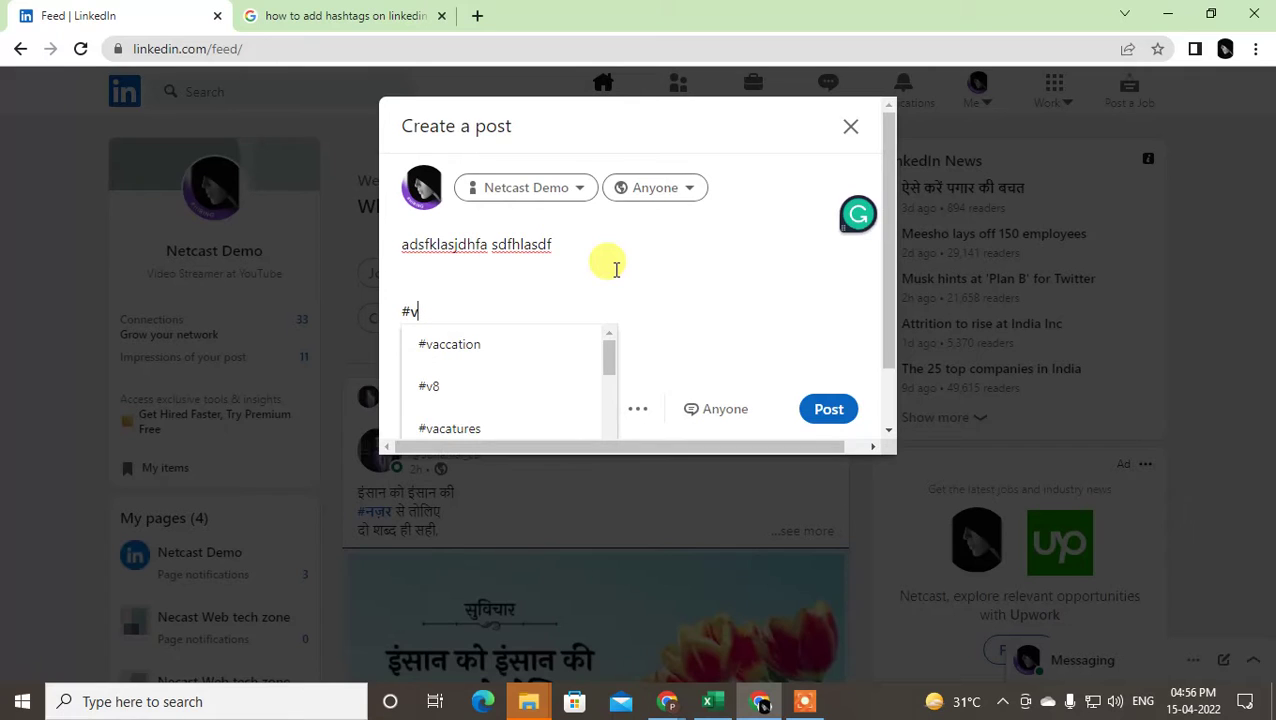
pyautogui.write('ideo')
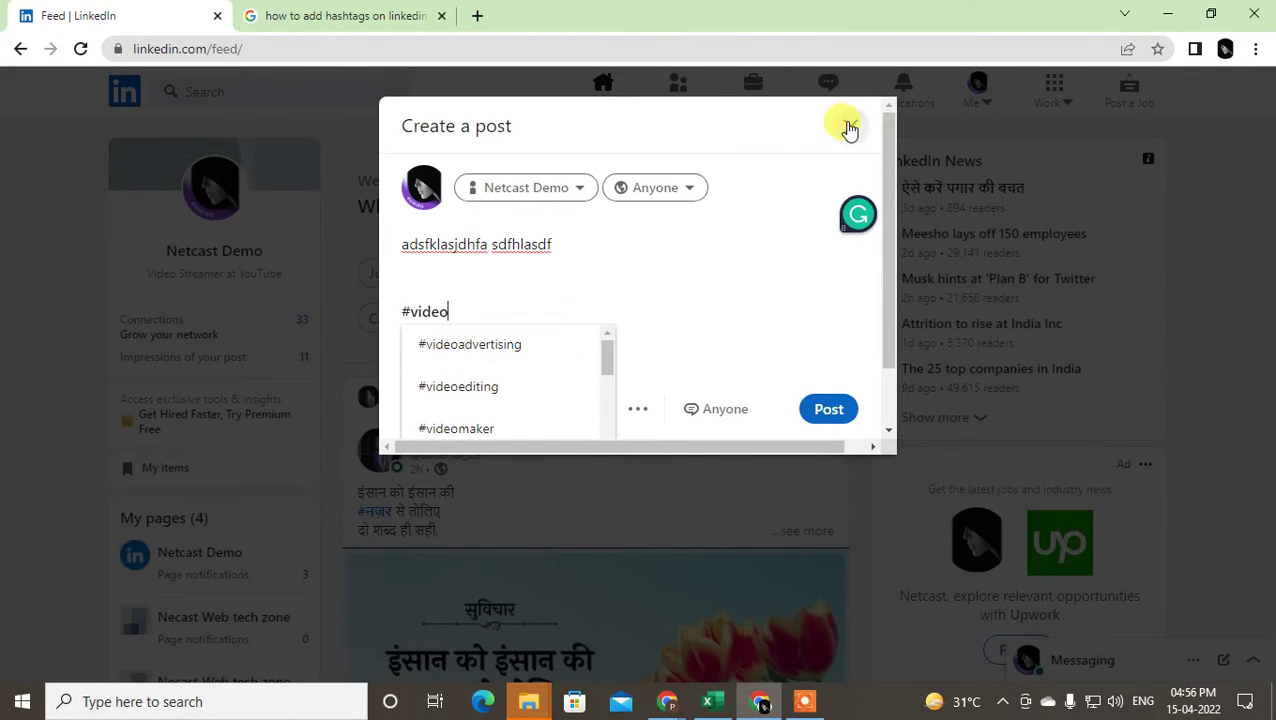
pyautogui.click(521, 342)
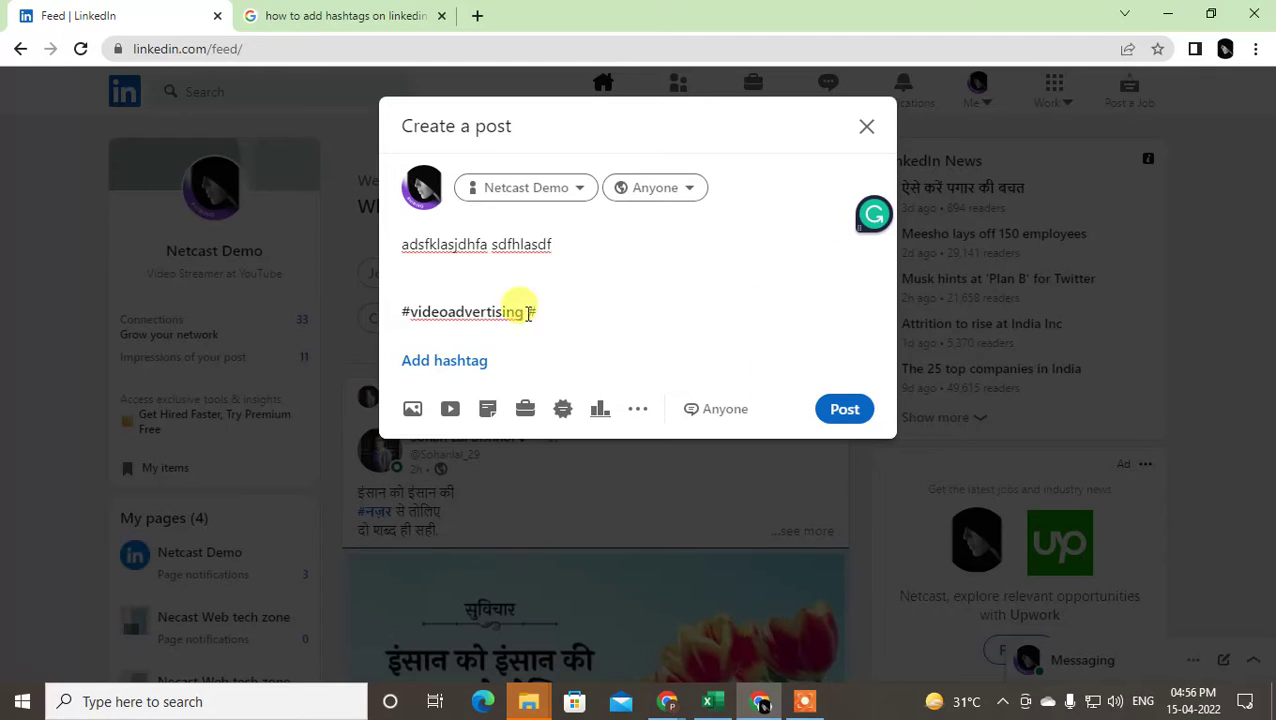
pyautogui.moveTo(405, 313); pyautogui.dragTo(578, 296)
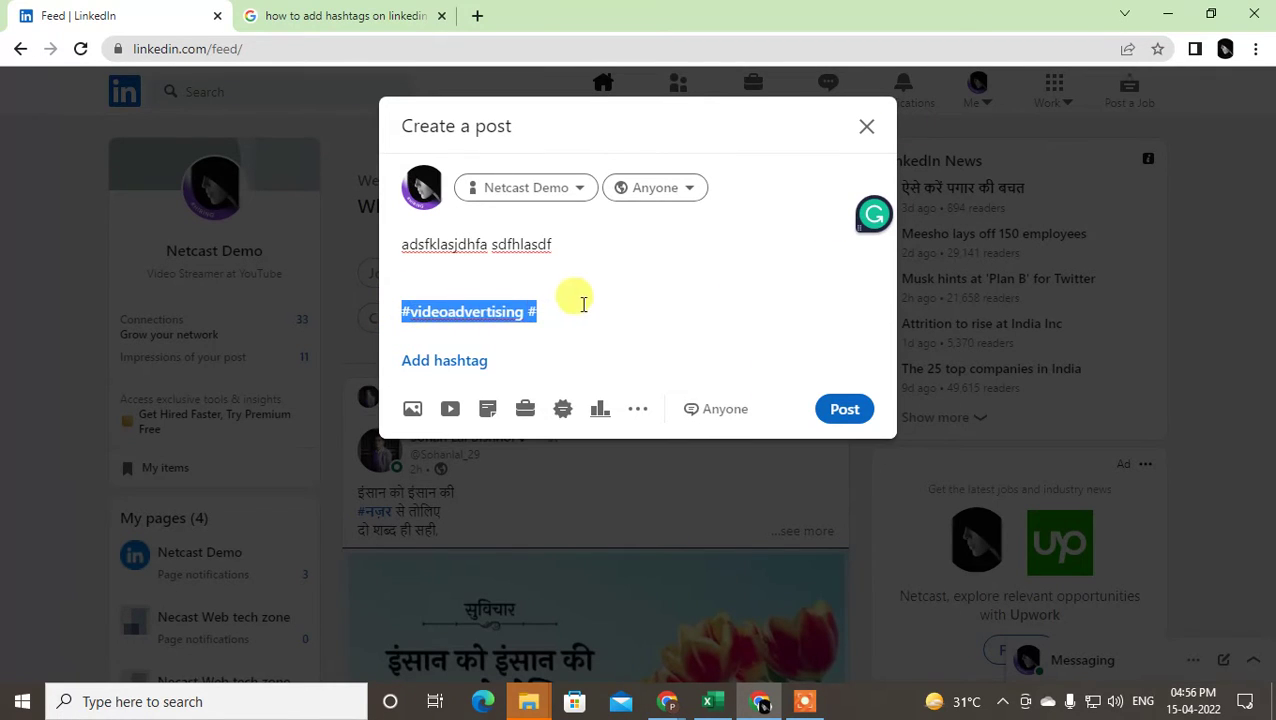
# Discard the unfinished post draft and open your own profile, which lists #videomaker, #videoeditor and #videophotoshop.
pyautogui.click(512, 268)
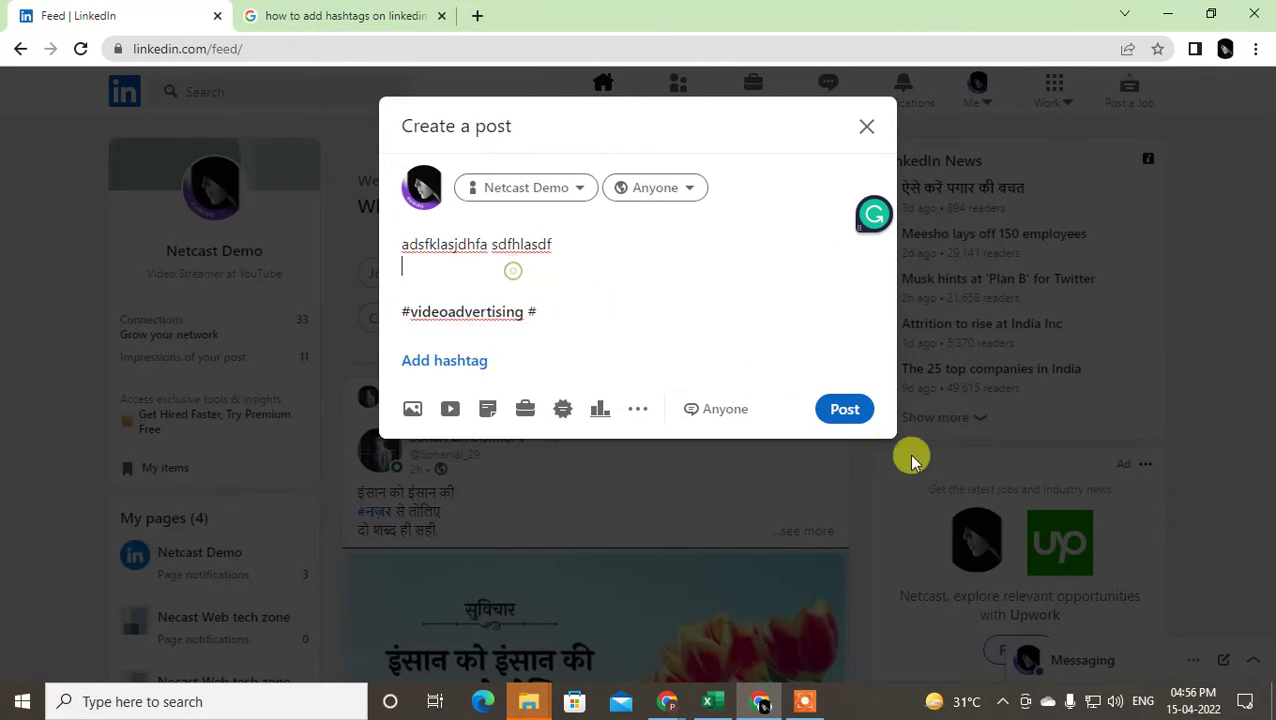
pyautogui.click(877, 130)
pyautogui.click(650, 413)
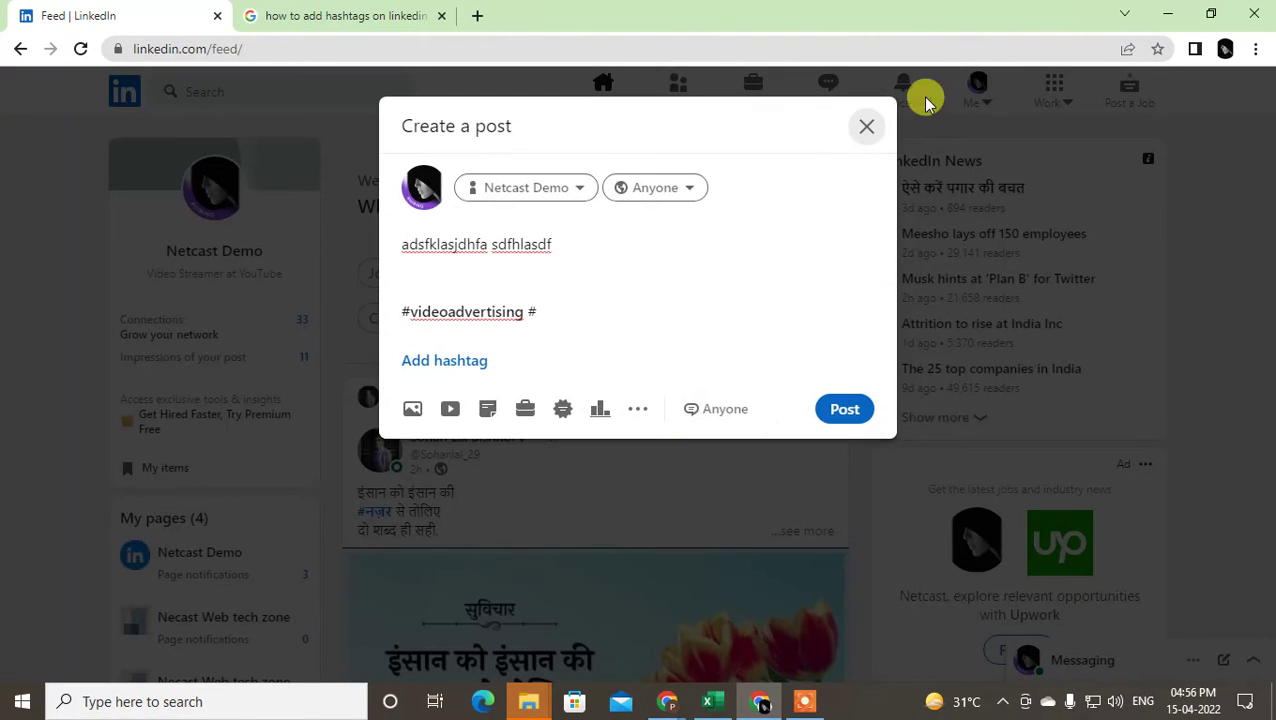
pyautogui.click(866, 126)
pyautogui.click(753, 427)
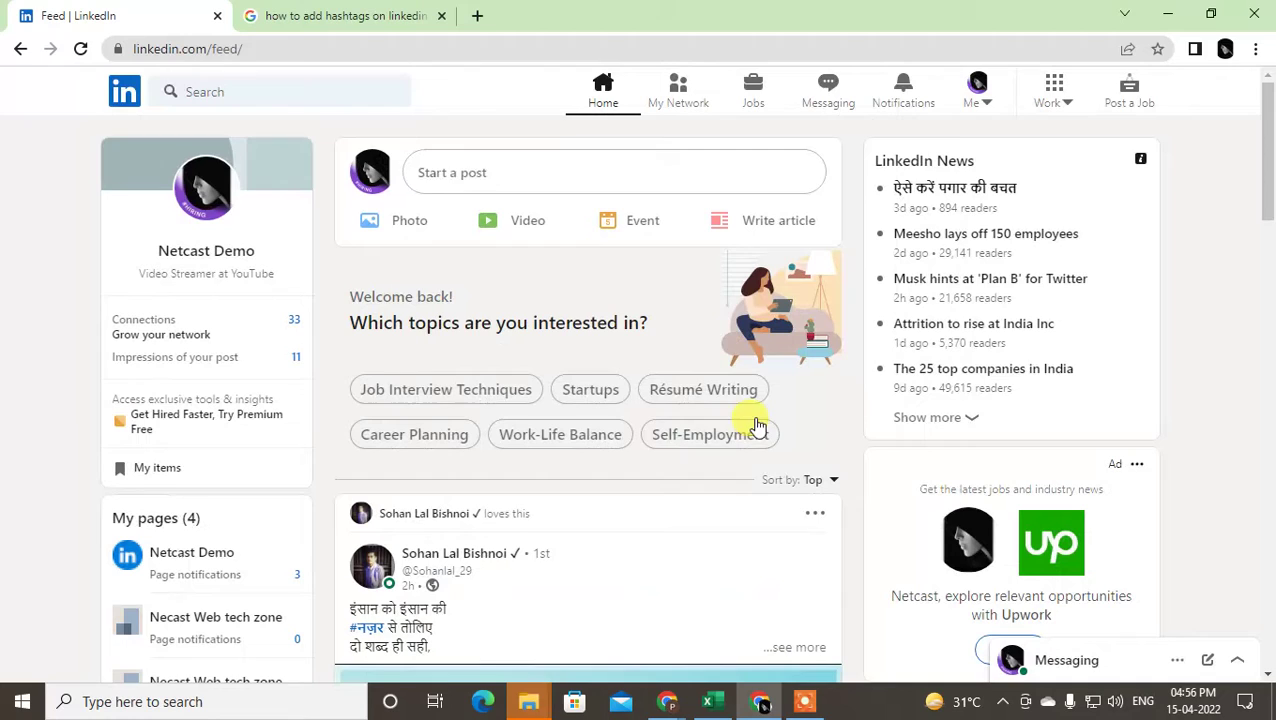
pyautogui.click(224, 251)
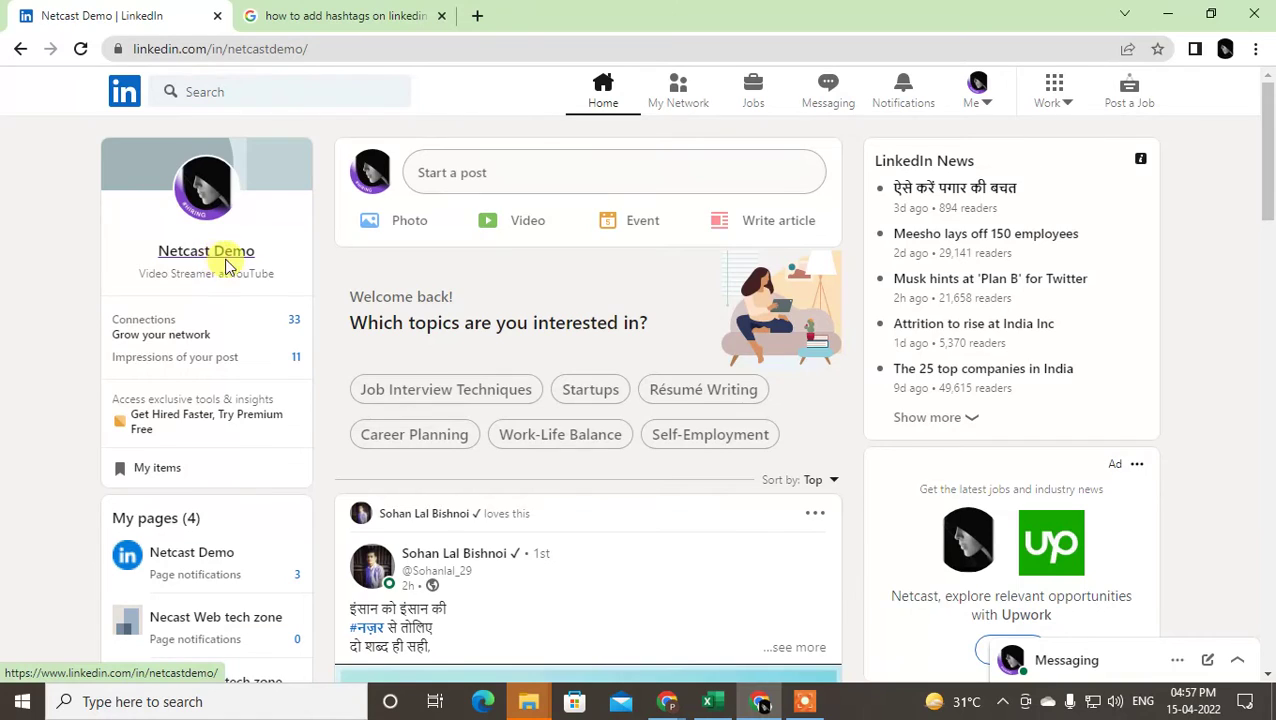
# Scroll past the Talks about hashtags to the Resources section showing Creator mode On.
pyautogui.scroll(-1, 165, 350)
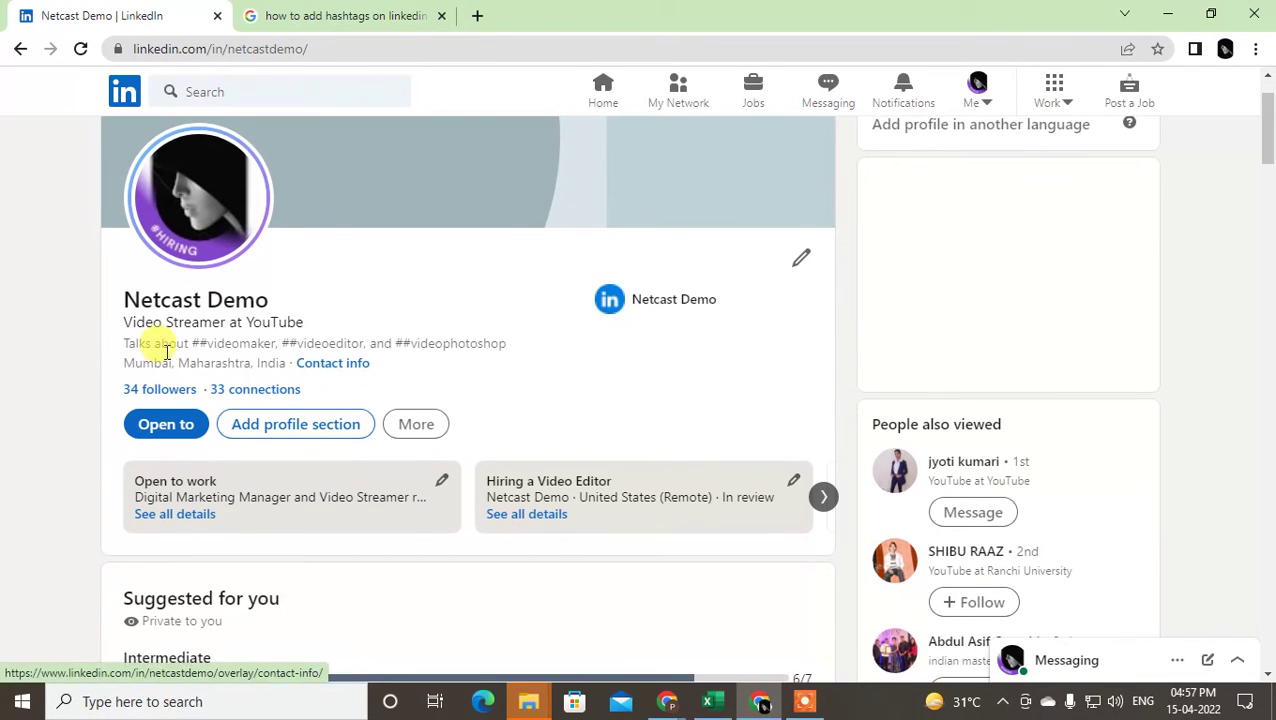
pyautogui.moveTo(190, 353); pyautogui.dragTo(504, 361)
pyautogui.click(167, 339)
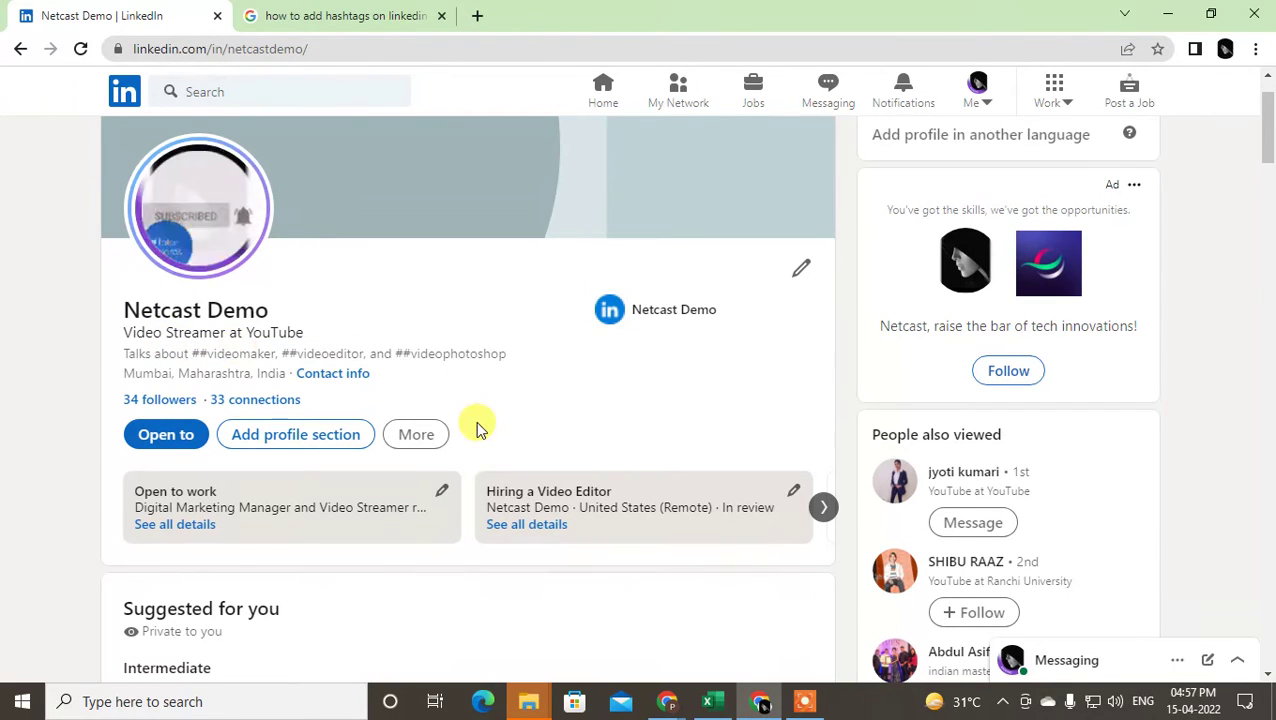
pyautogui.scroll(-2, 460, 380)
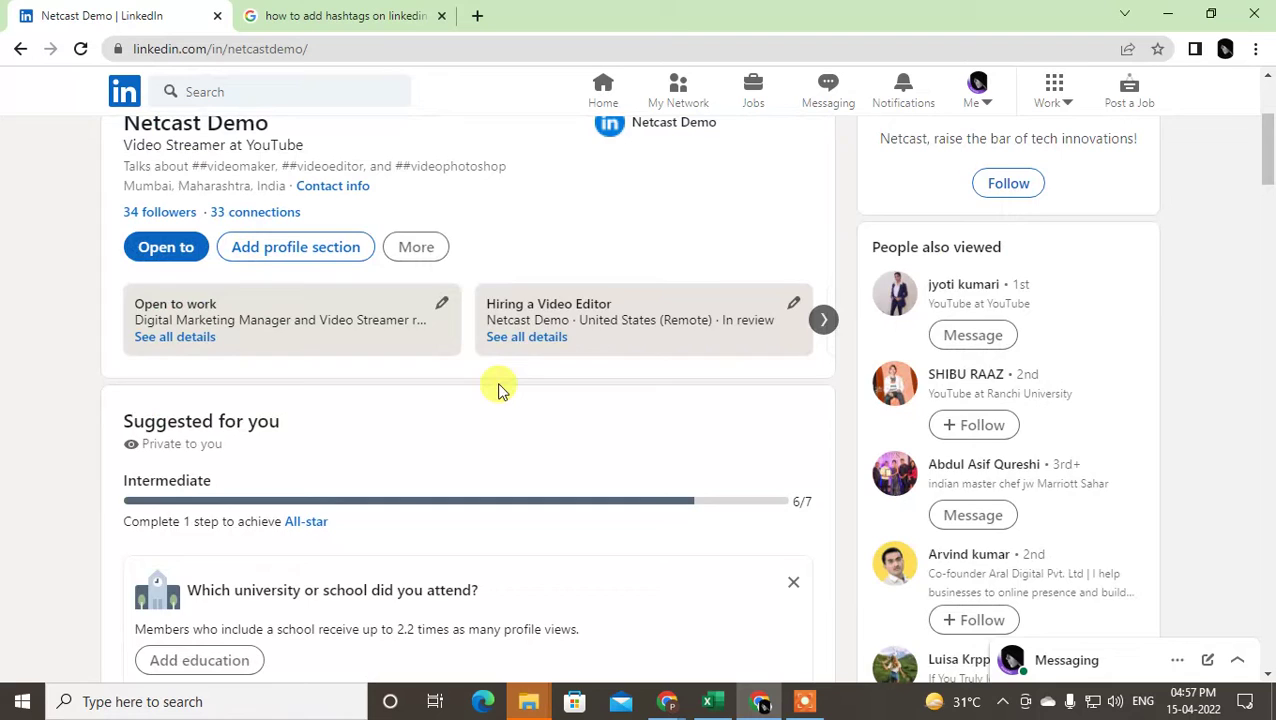
pyautogui.scroll(1, 484, 378)
pyautogui.scroll(-6, 470, 456)
pyautogui.scroll(-3, 518, 478)
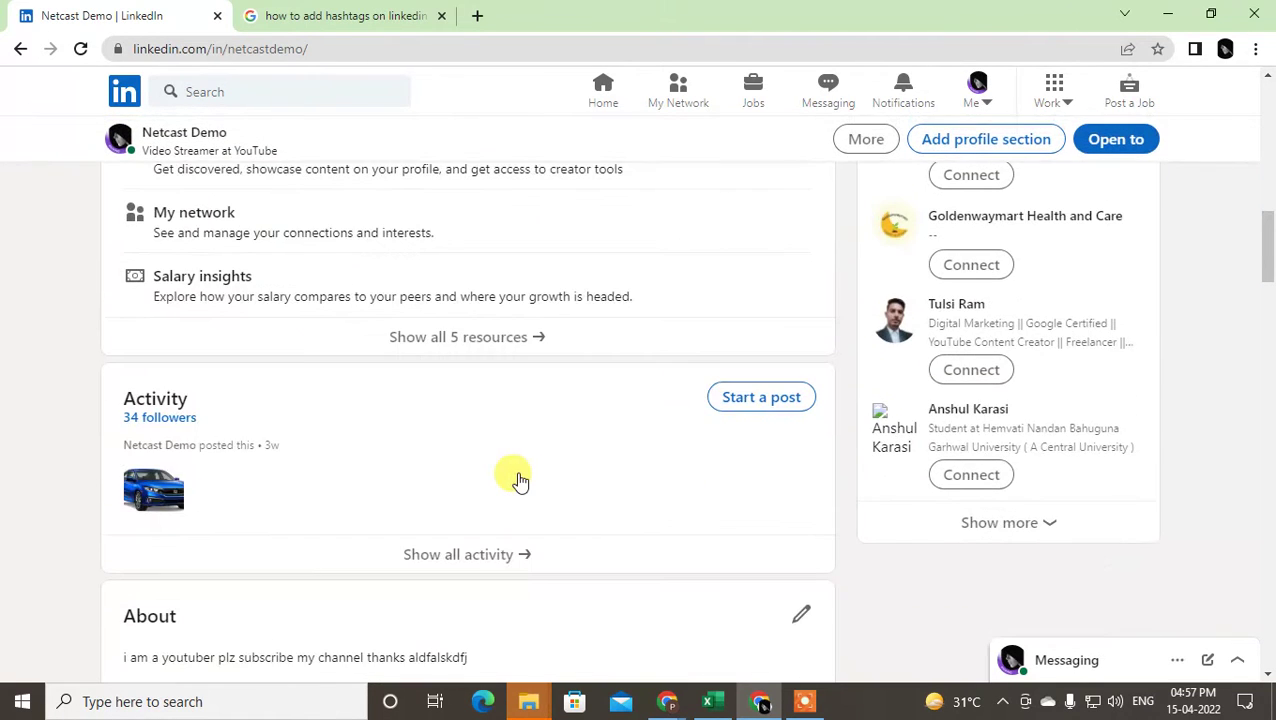
pyautogui.scroll(2, 516, 478)
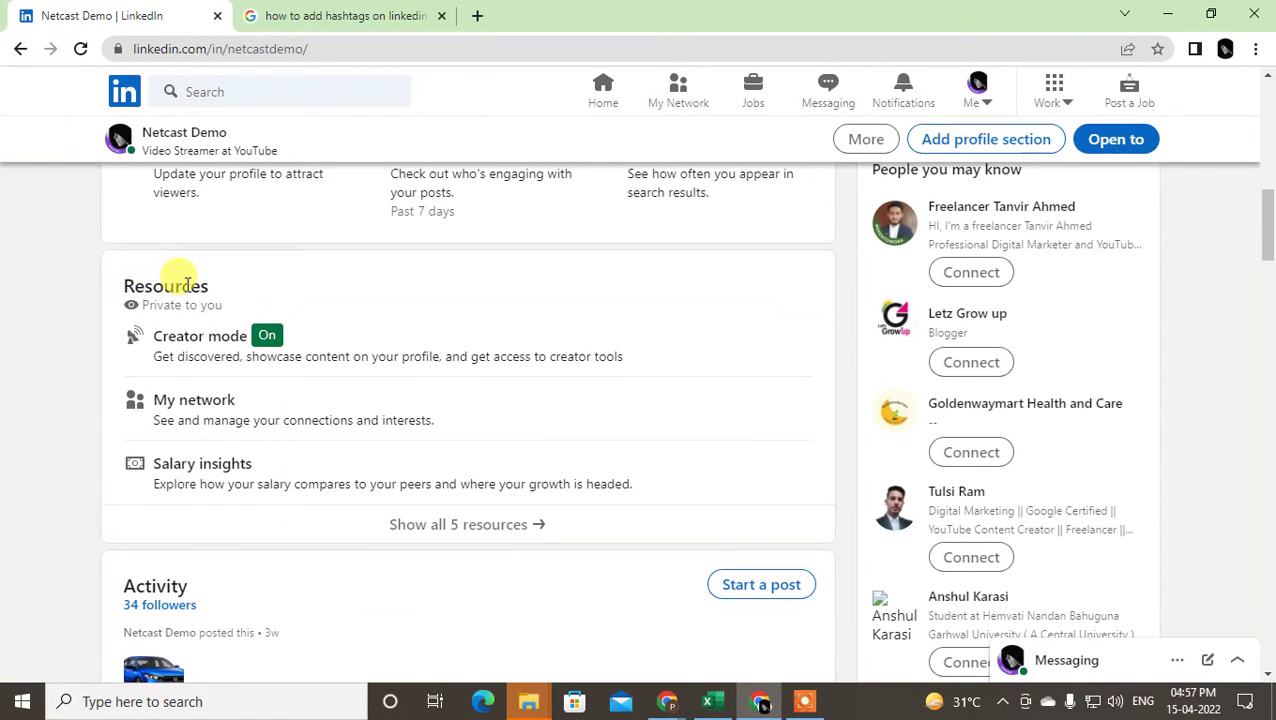
pyautogui.moveTo(123, 287); pyautogui.dragTo(208, 286)
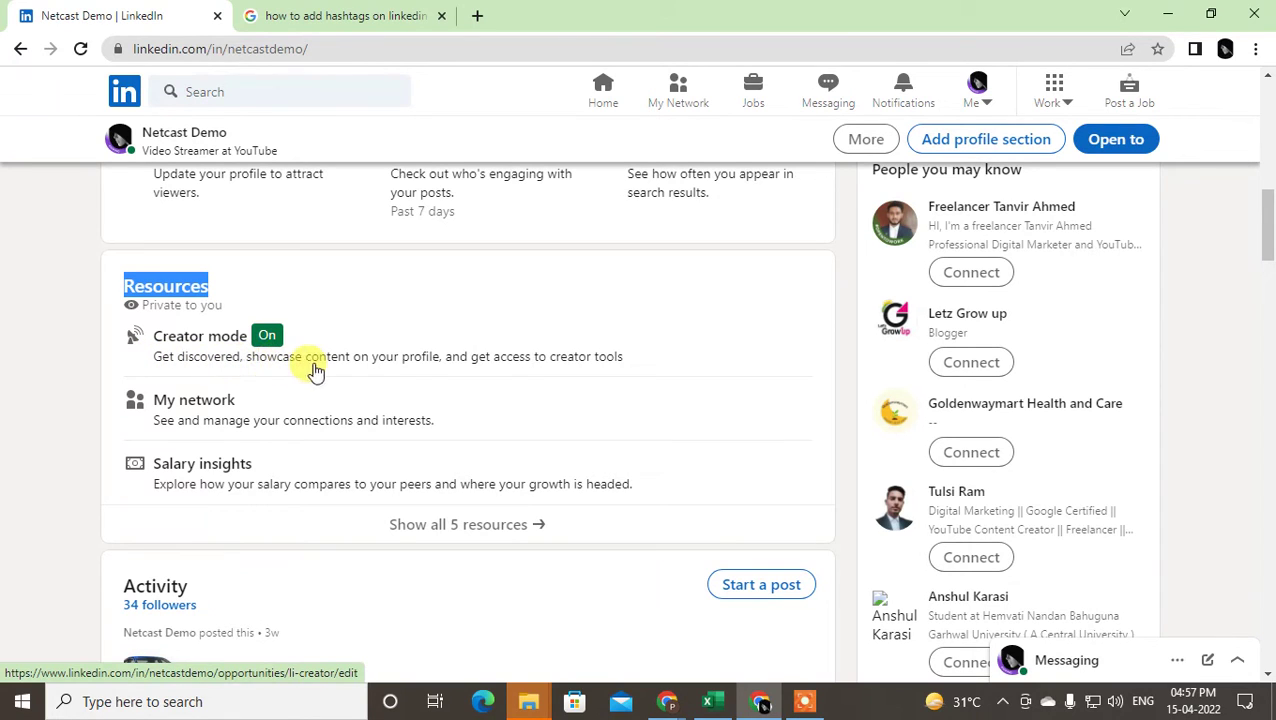
# Open the Creator hub and toggle the ##videomaker and ##videophotoshop topic chips.
pyautogui.click(222, 345)
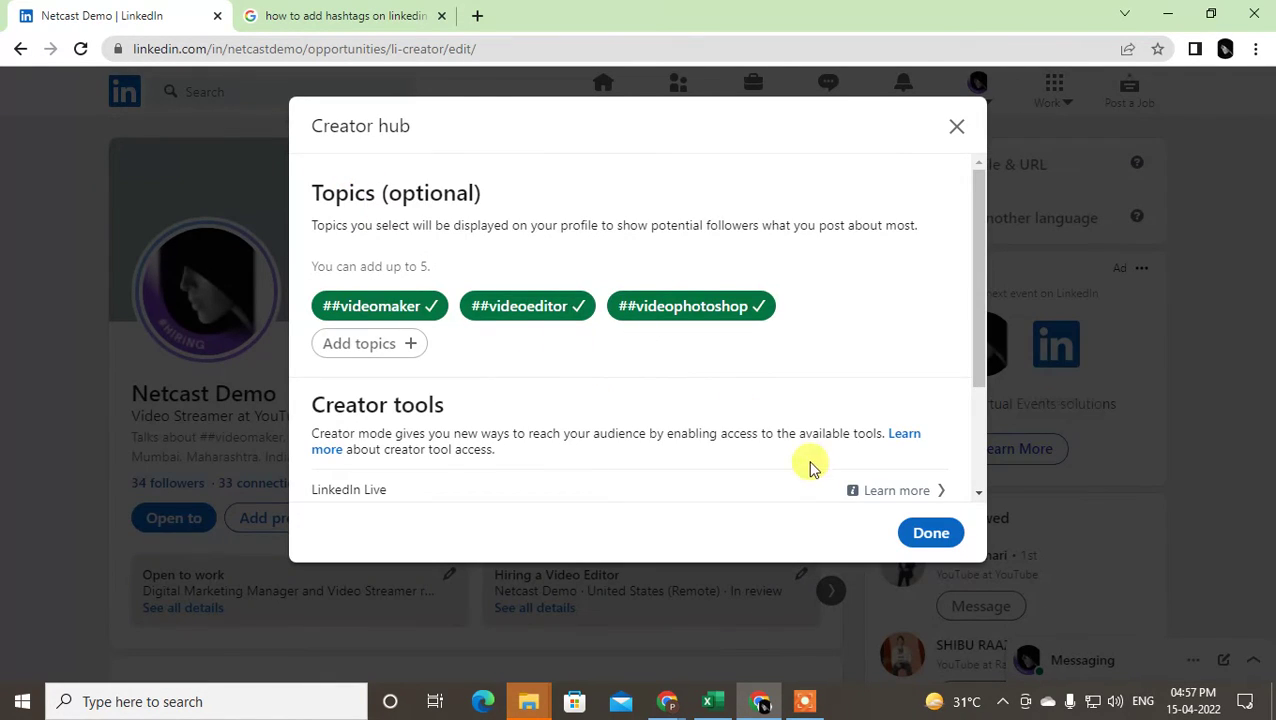
pyautogui.moveTo(977, 205)
pyautogui.mouseDown()
pyautogui.moveTo(983, 285)
pyautogui.moveTo(988, 199)
pyautogui.mouseUp()
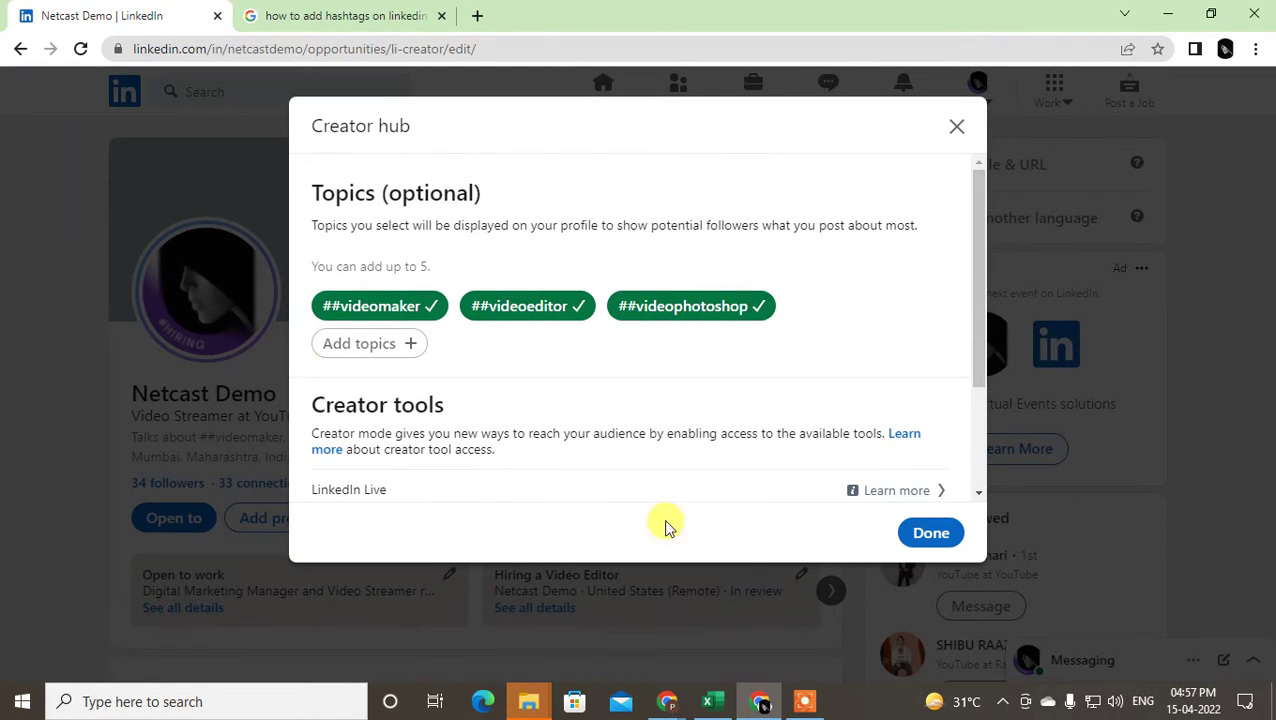
pyautogui.click(430, 312)
pyautogui.click(370, 312)
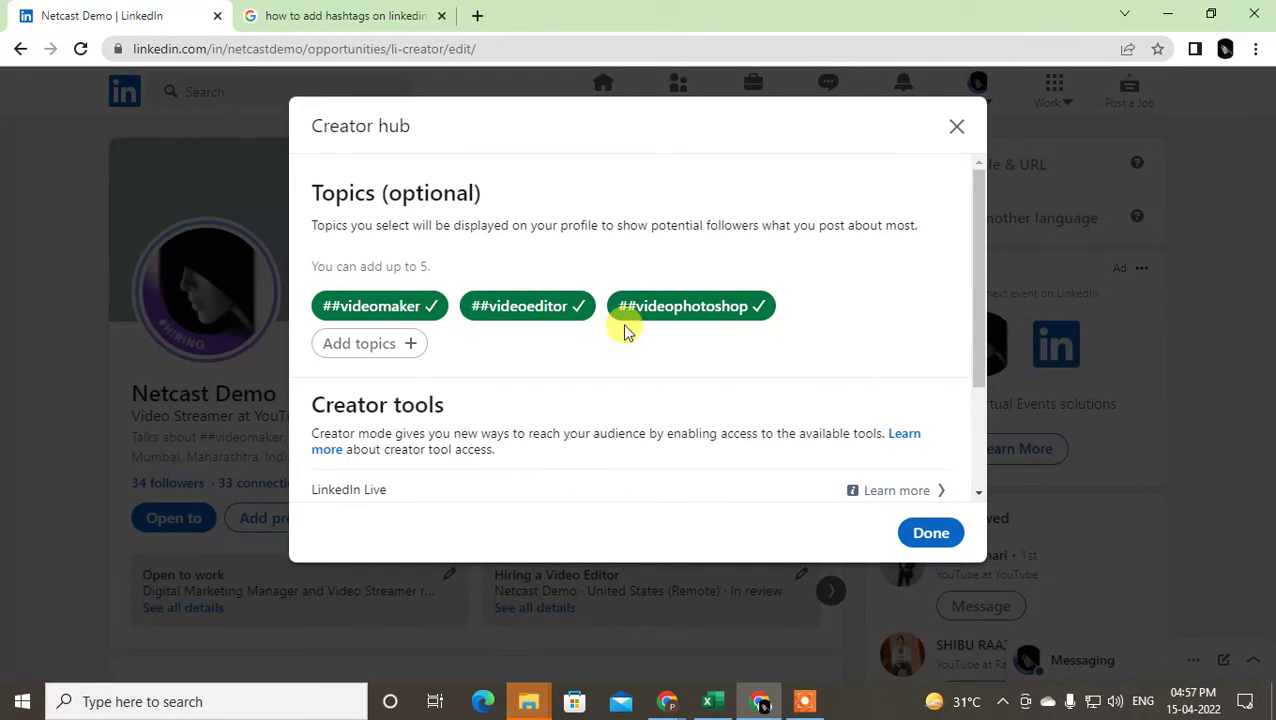
pyautogui.click(731, 321)
pyautogui.click(735, 319)
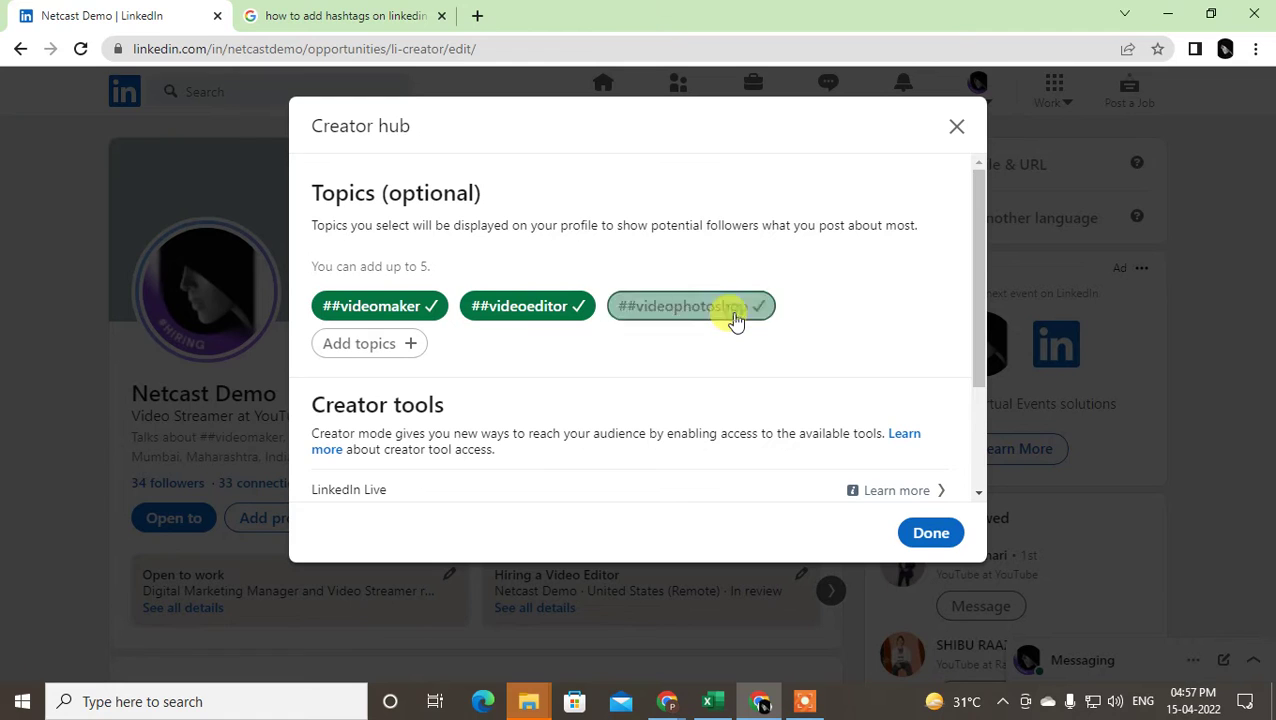
pyautogui.click(758, 310)
pyautogui.moveTo(800, 308); pyautogui.dragTo(683, 313)
pyautogui.click(700, 318)
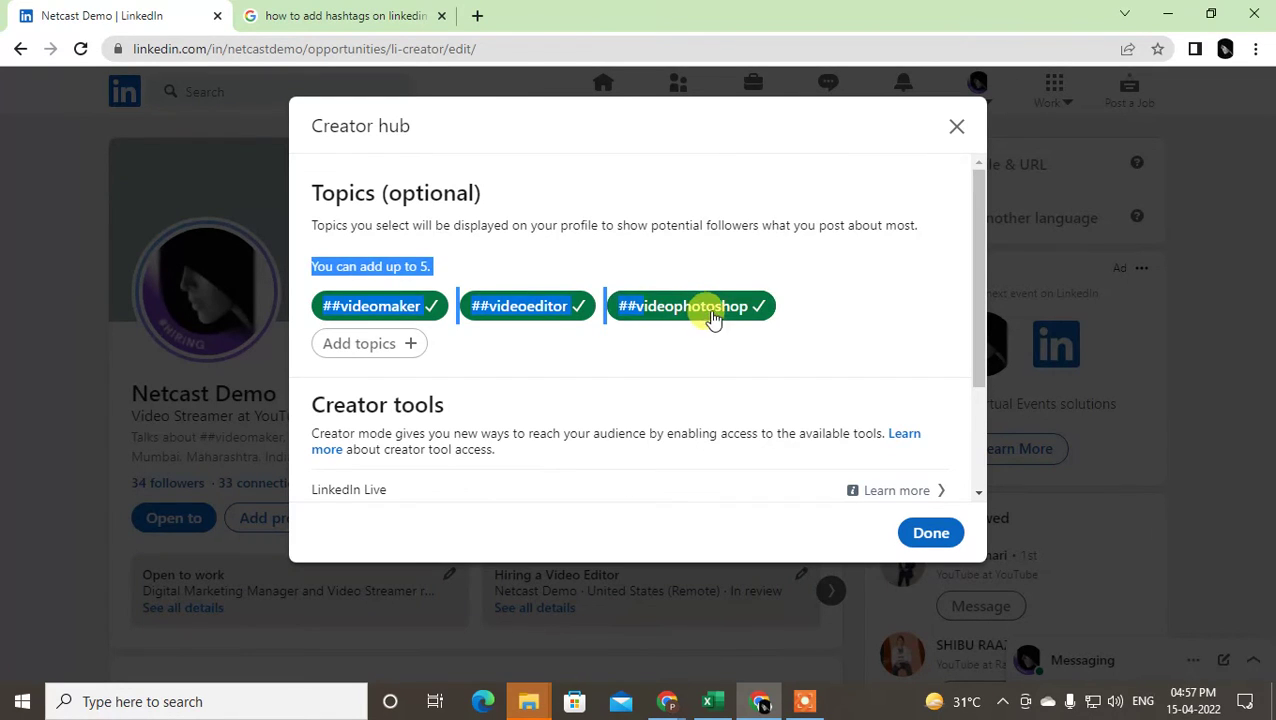
# Deselect the ##videoeditor topic so the Topics list is left empty.
pyautogui.click(527, 316)
pyautogui.click(512, 320)
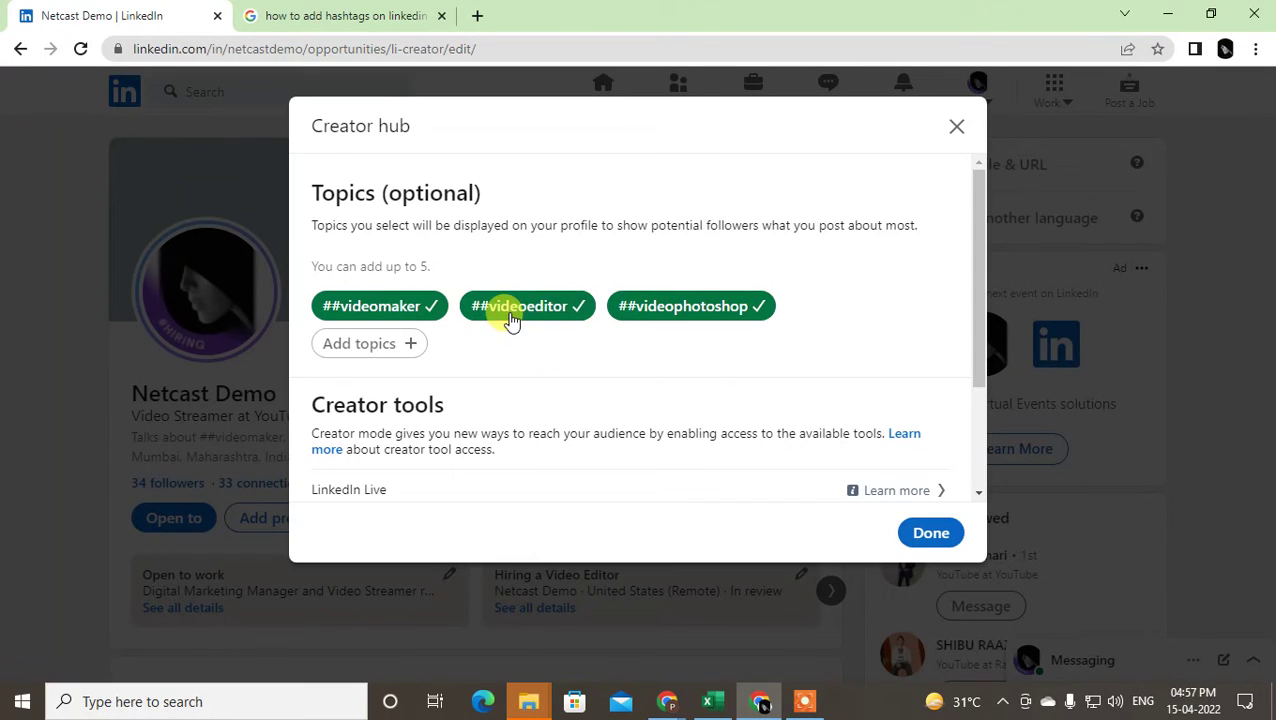
pyautogui.click(566, 310)
pyautogui.click(570, 310)
pyautogui.click(577, 309)
pyautogui.click(578, 309)
pyautogui.click(578, 310)
pyautogui.click(580, 312)
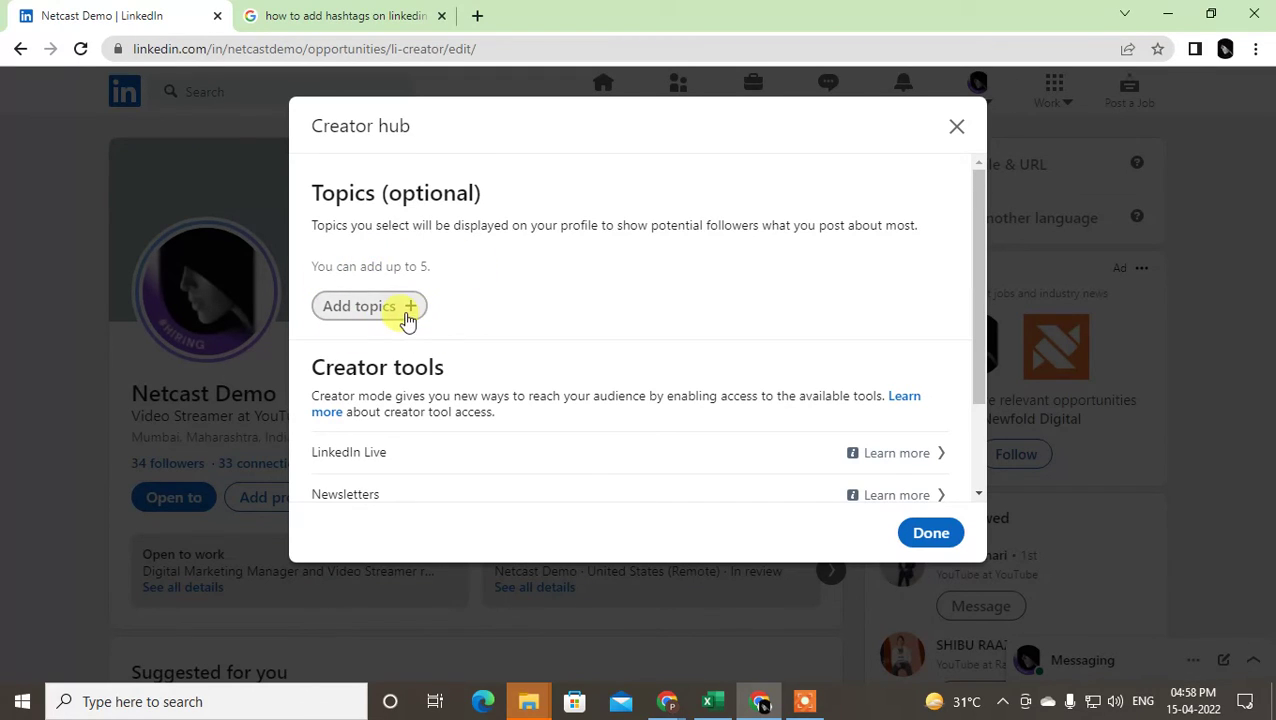
# Add #videoeditor and #videoeditors as Creator hub topics and save them.
pyautogui.click(407, 316)
pyautogui.click(342, 306)
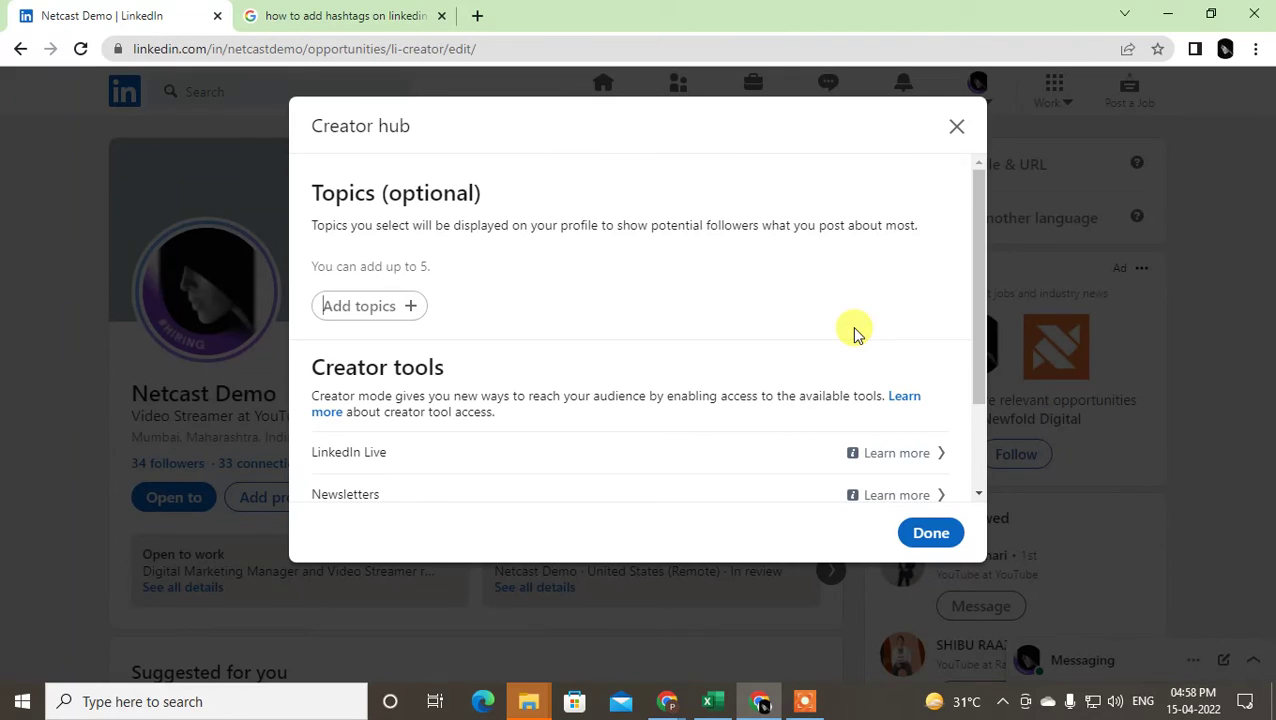
pyautogui.write('video e')
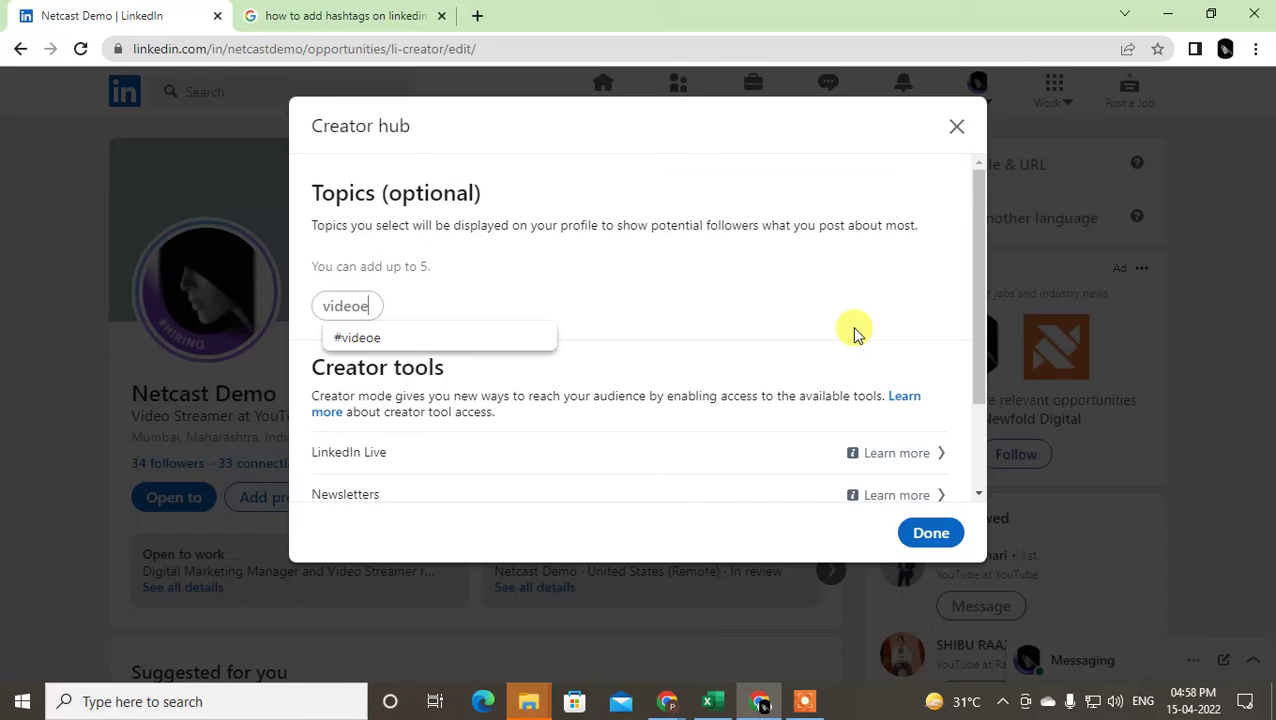
pyautogui.write('ditoo')
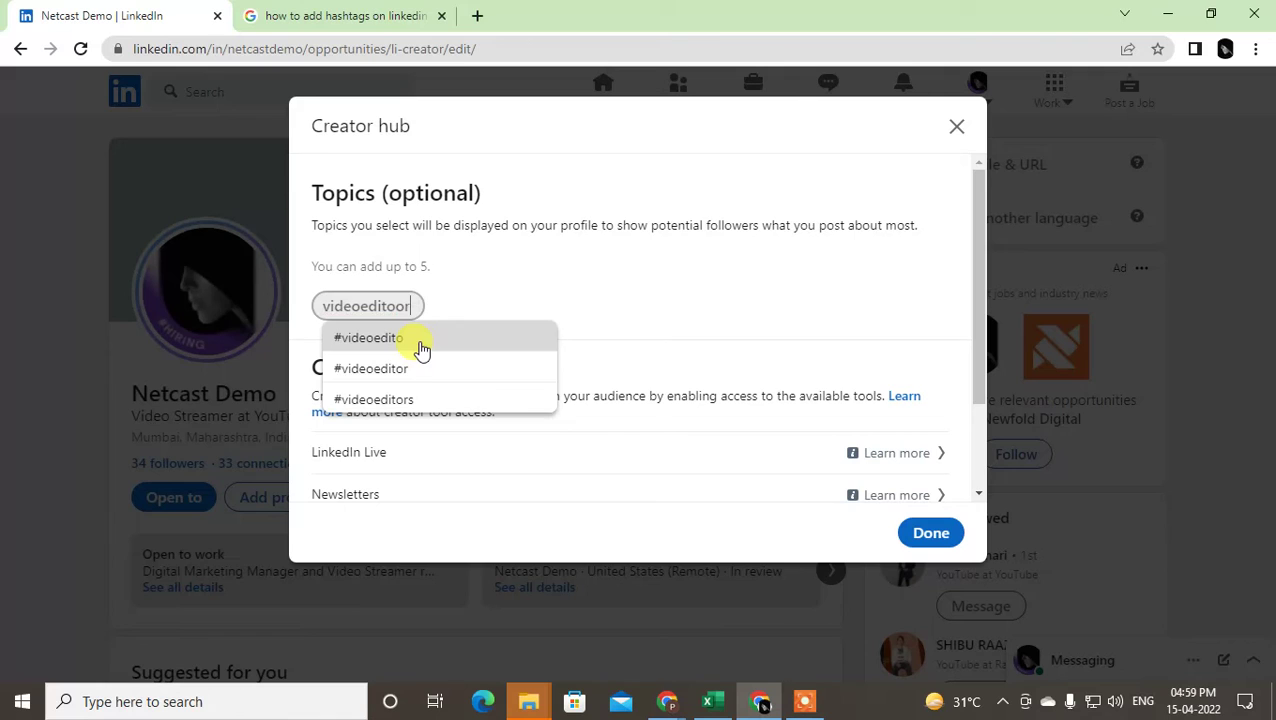
pyautogui.write('r')
pyautogui.click(418, 340)
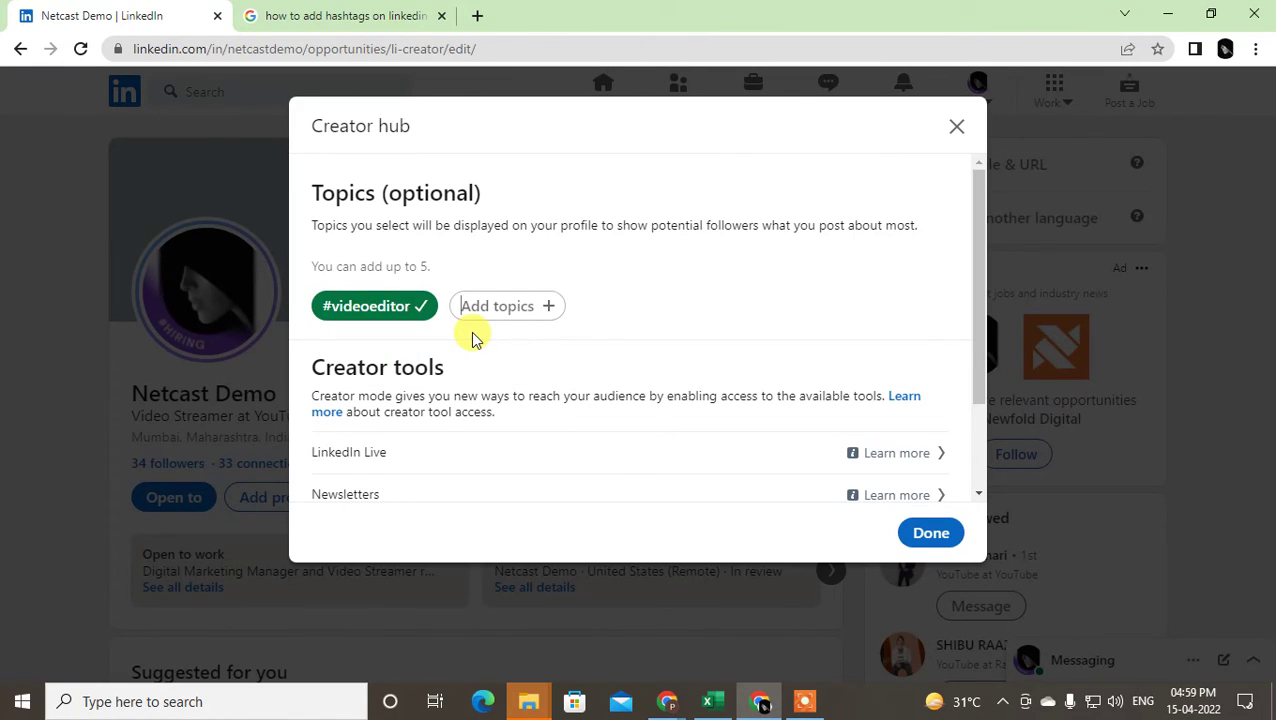
pyautogui.write('vid')
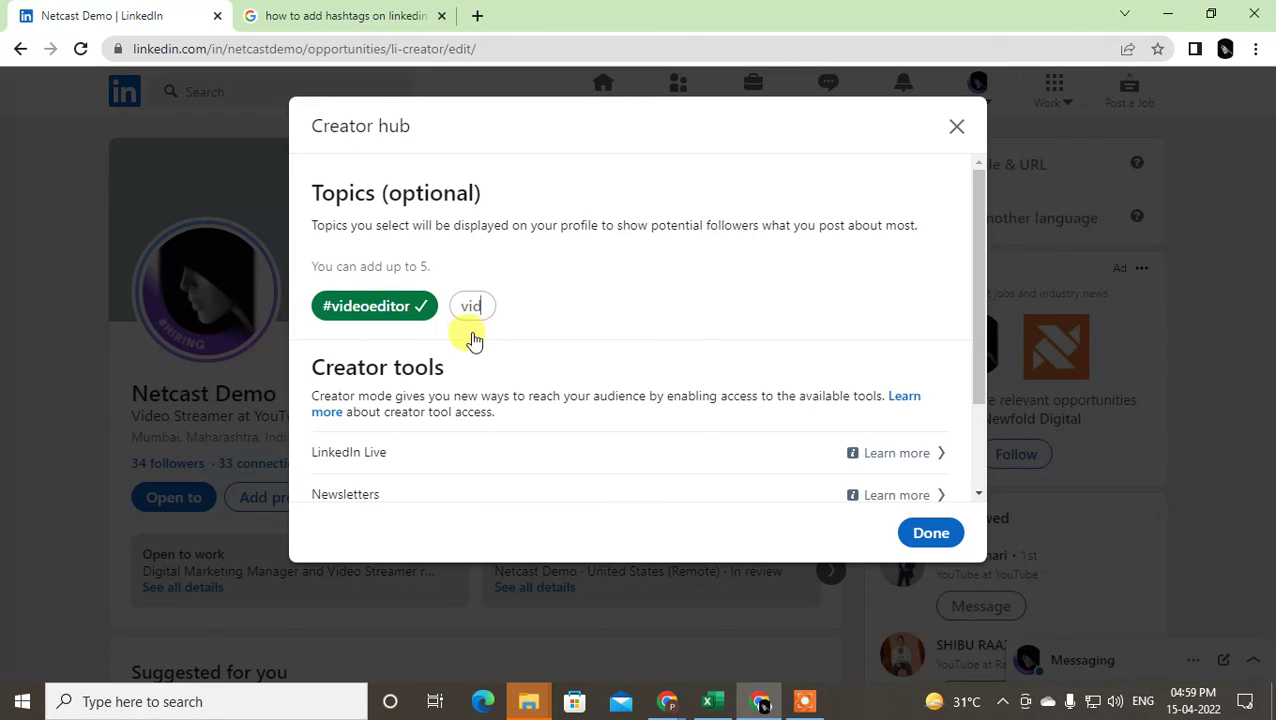
pyautogui.write('eoedito')
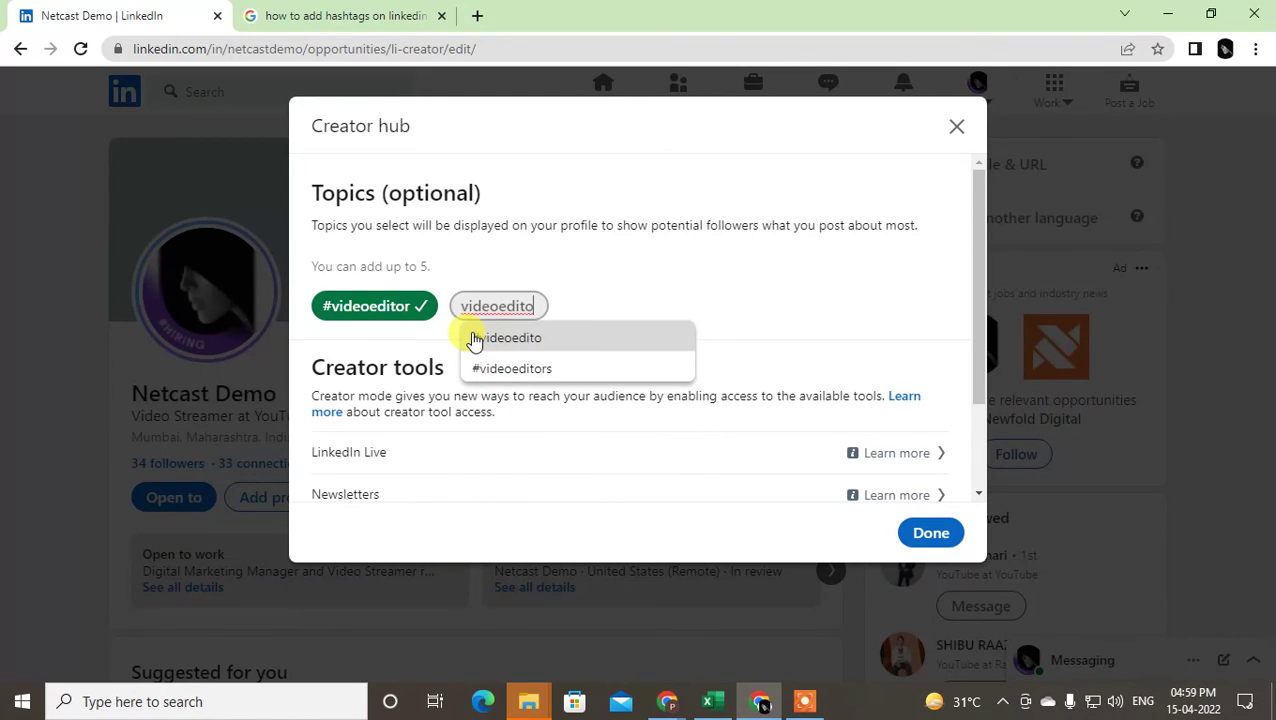
pyautogui.click(592, 366)
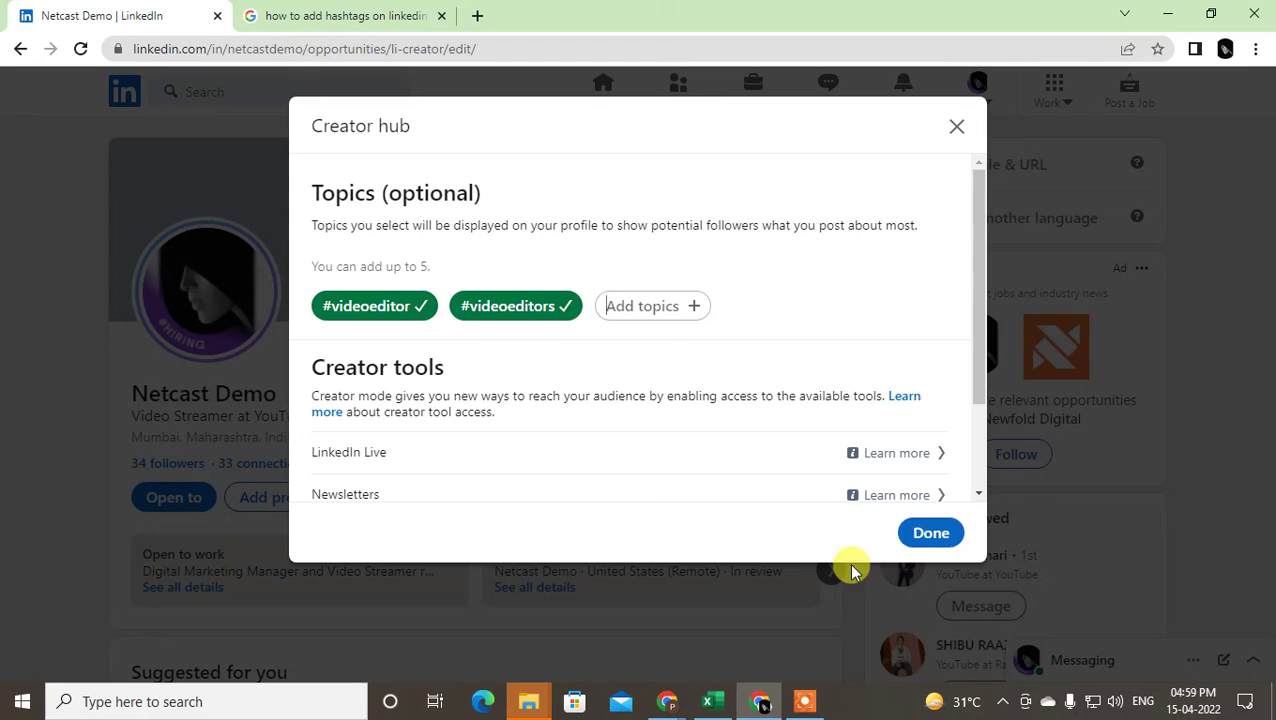
pyautogui.click(933, 533)
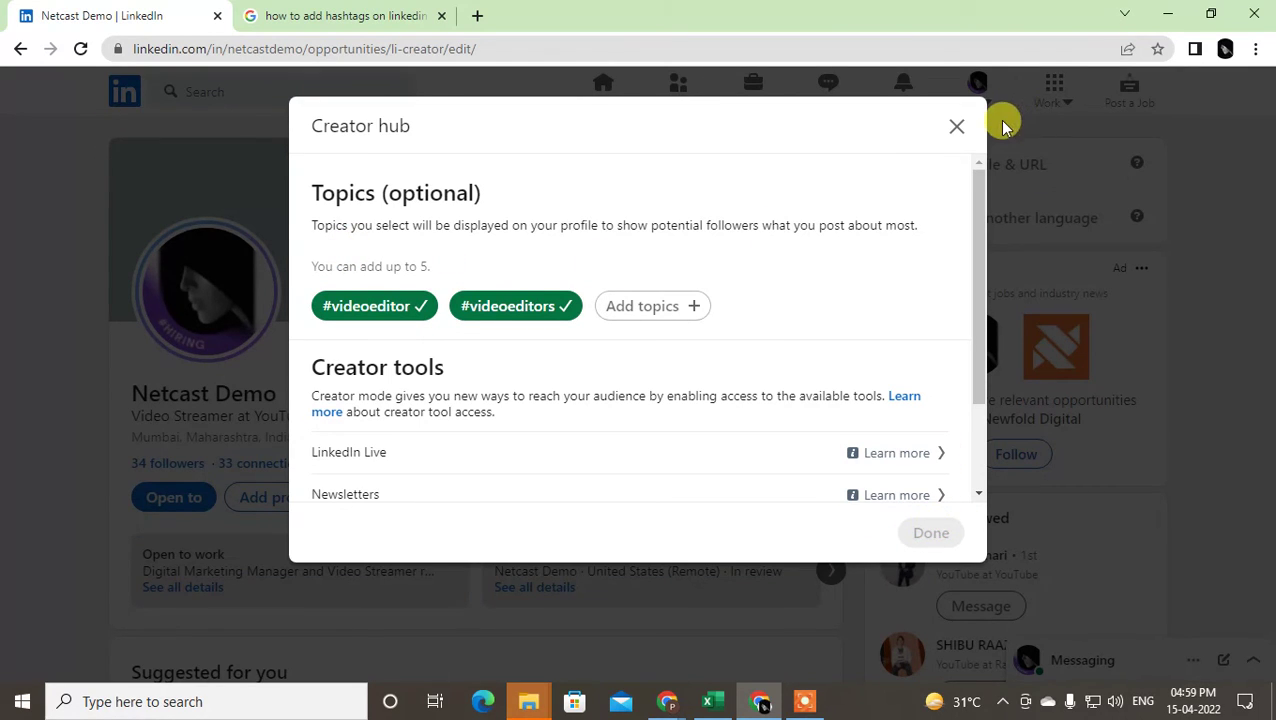
# Close the Creator hub with Done and check Talks about reads #videoeditors and #videoeditor.
pyautogui.click(976, 217)
pyautogui.scroll(-3, 945, 490)
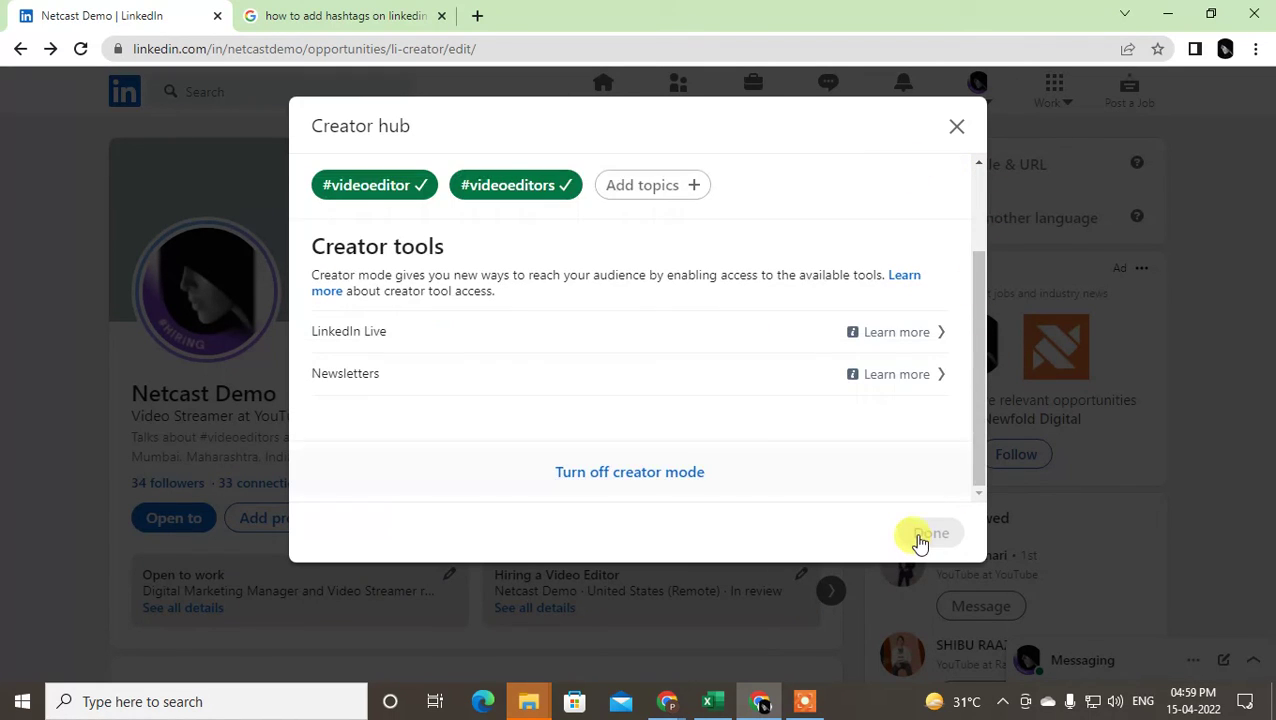
pyautogui.click(920, 534)
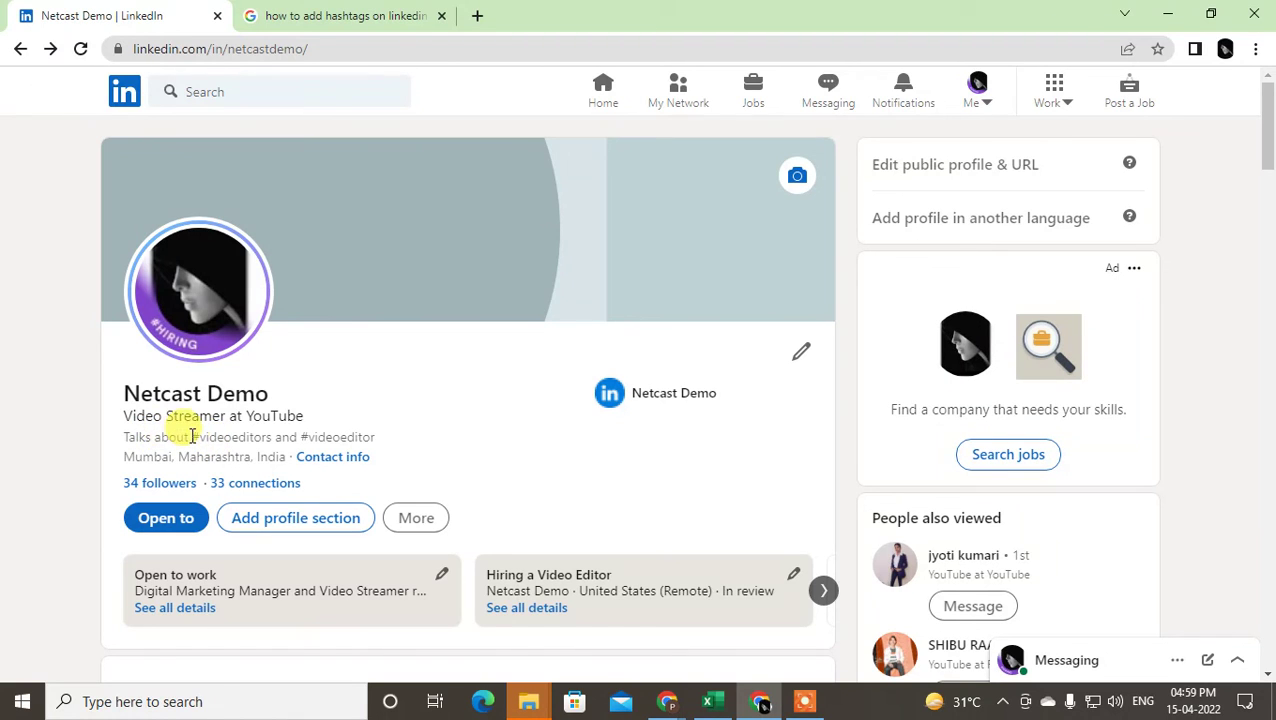
pyautogui.moveTo(192, 437); pyautogui.dragTo(225, 437)
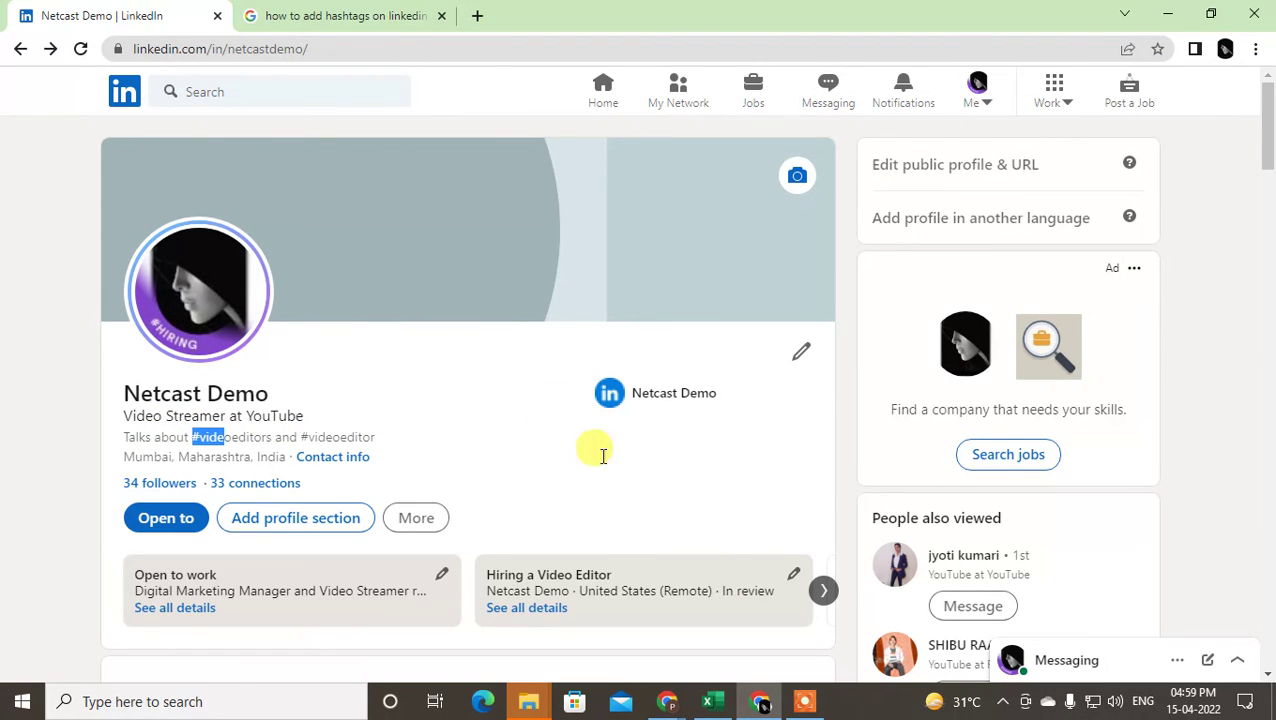